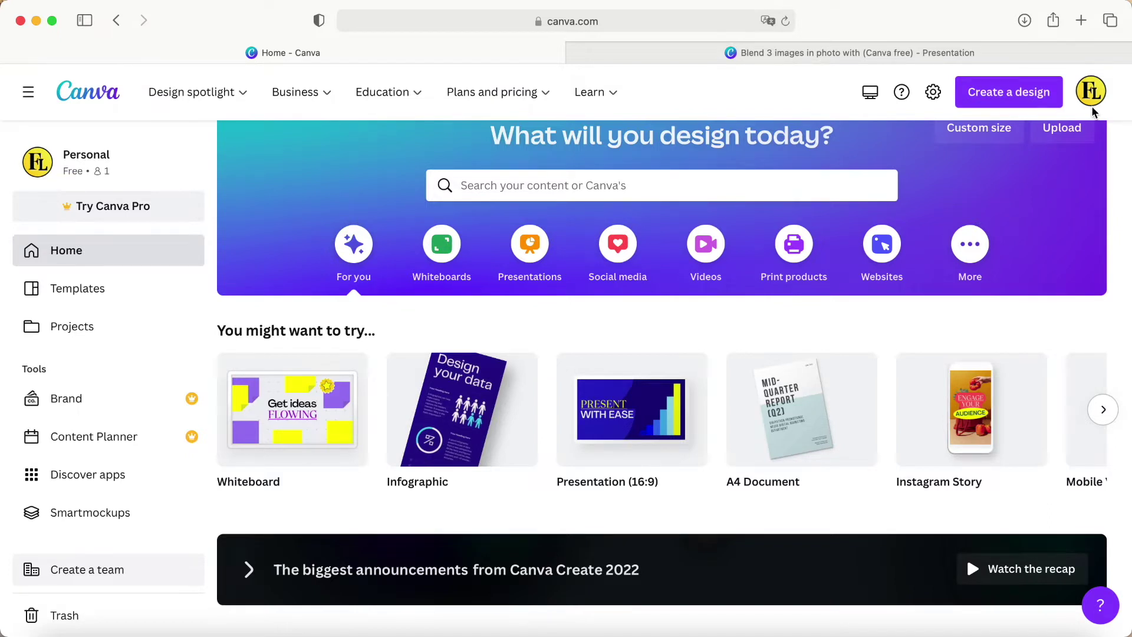
Bring up the Presentation (16:9) design option on the Canva home page
mouse_move(593, 421)
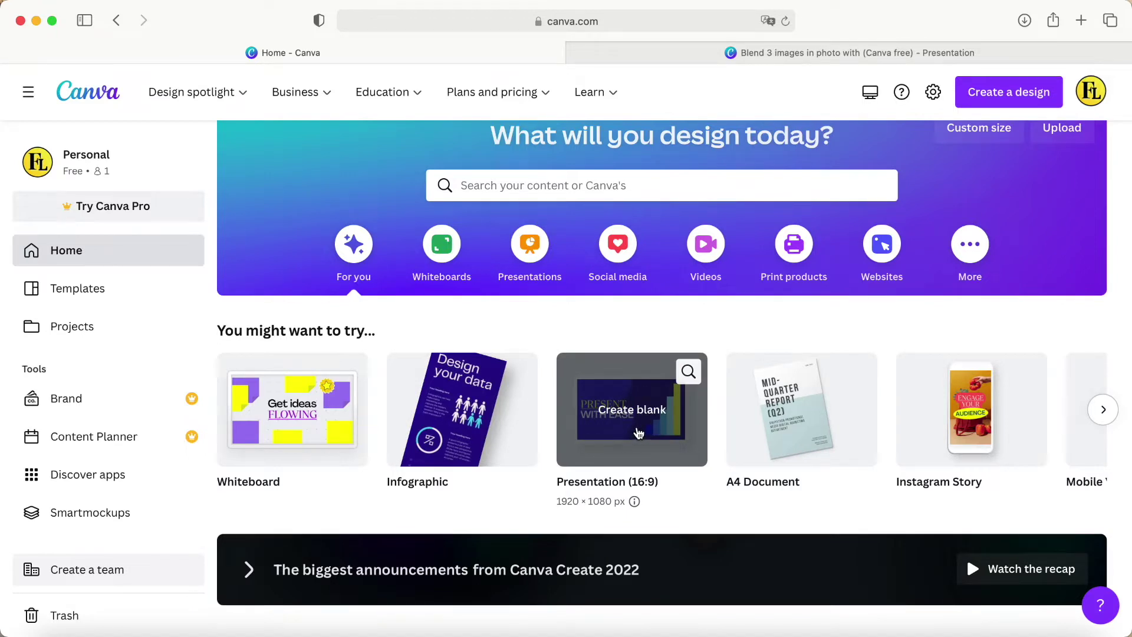
Search Elements photos for 'couple ring' and add the rings-on-book photo to page 1
click(813, 53)
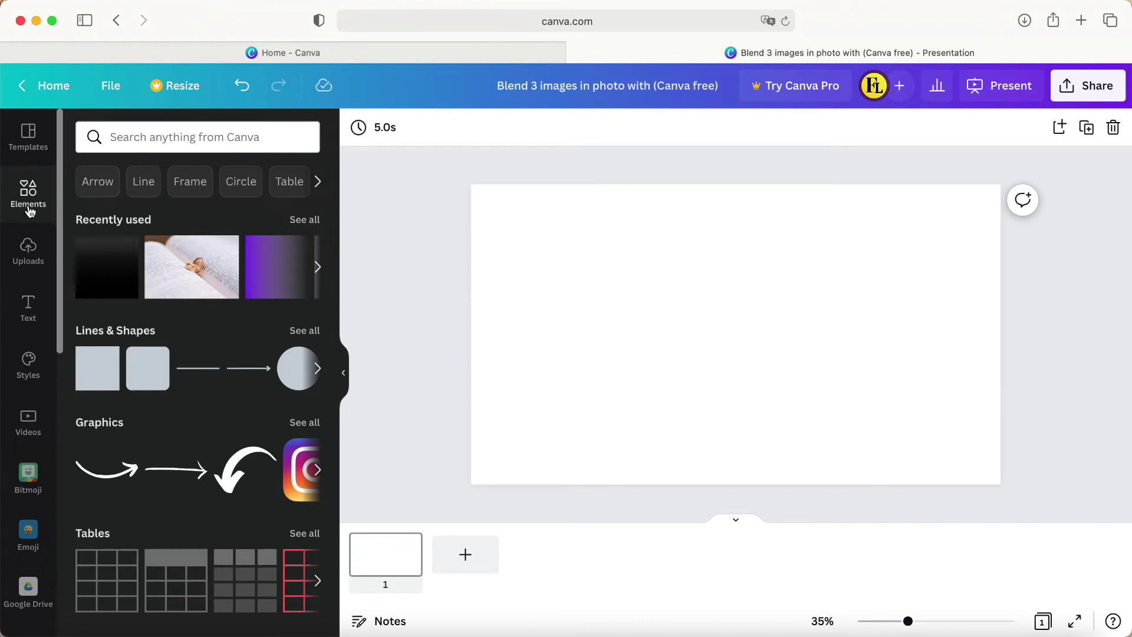
click(148, 137)
text(couple )
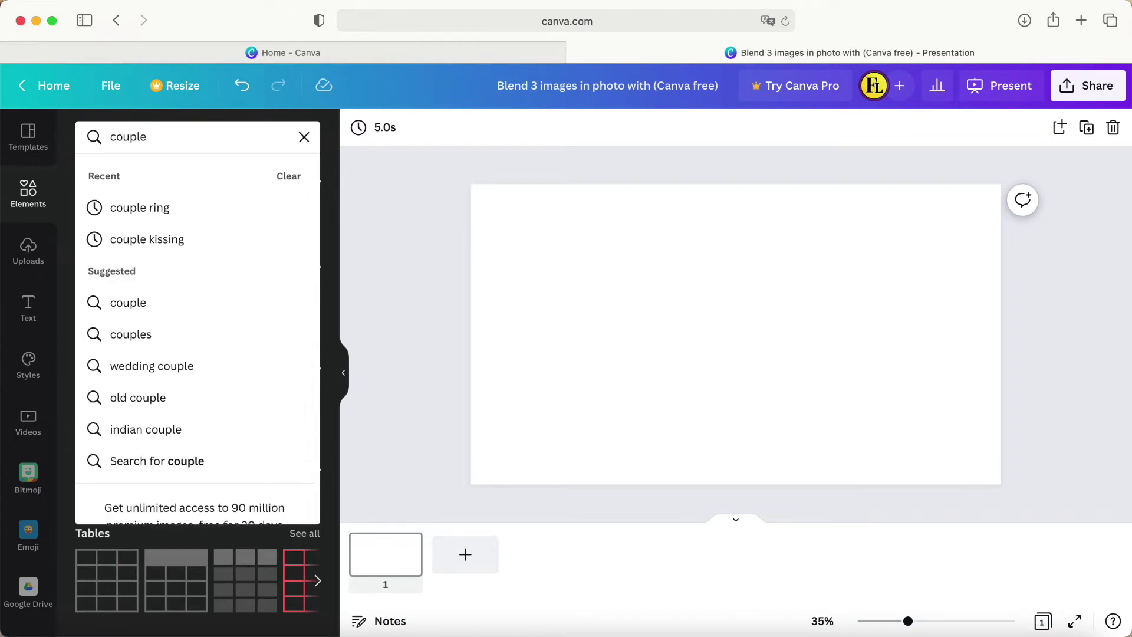
text(rinf)
key(BackSpace)
text(g)
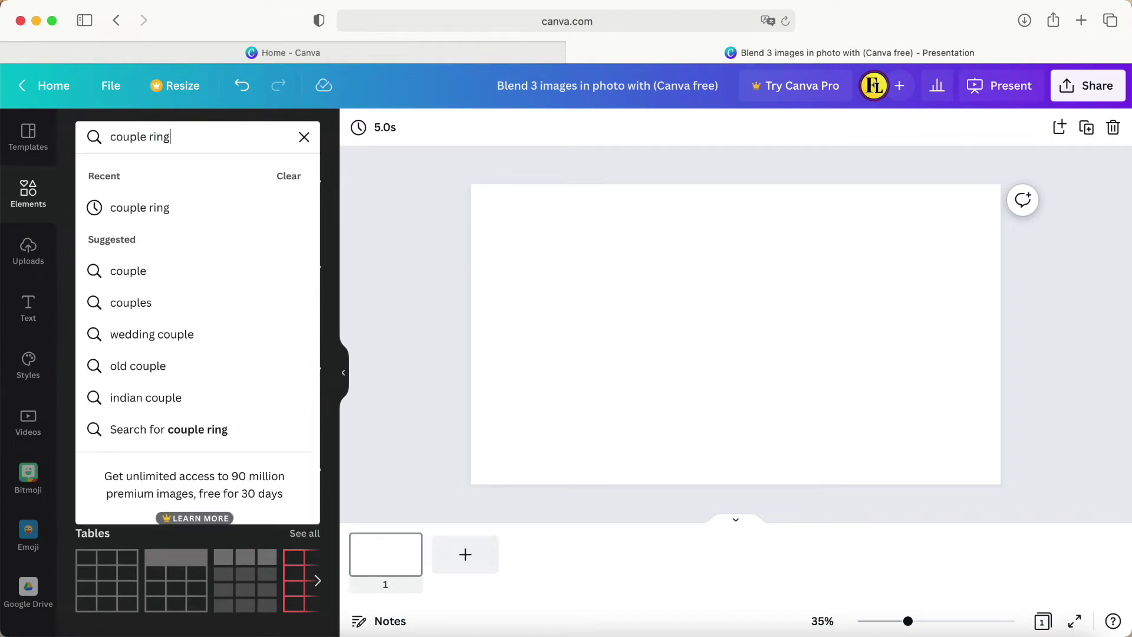
key(Return)
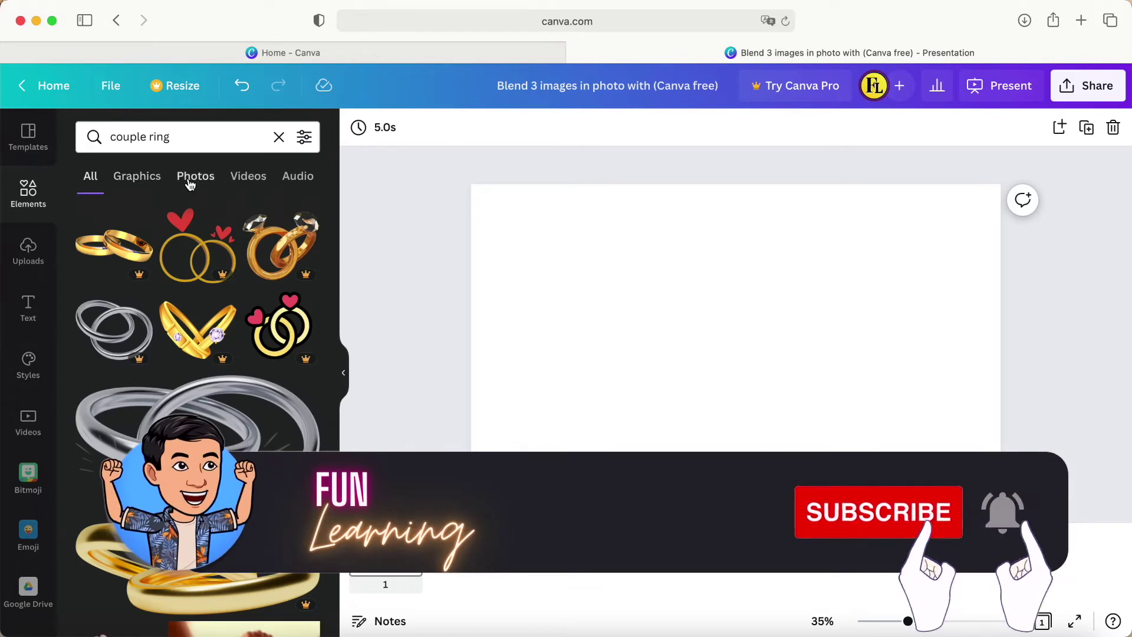
click(190, 181)
scroll(164, 321, down, 10)
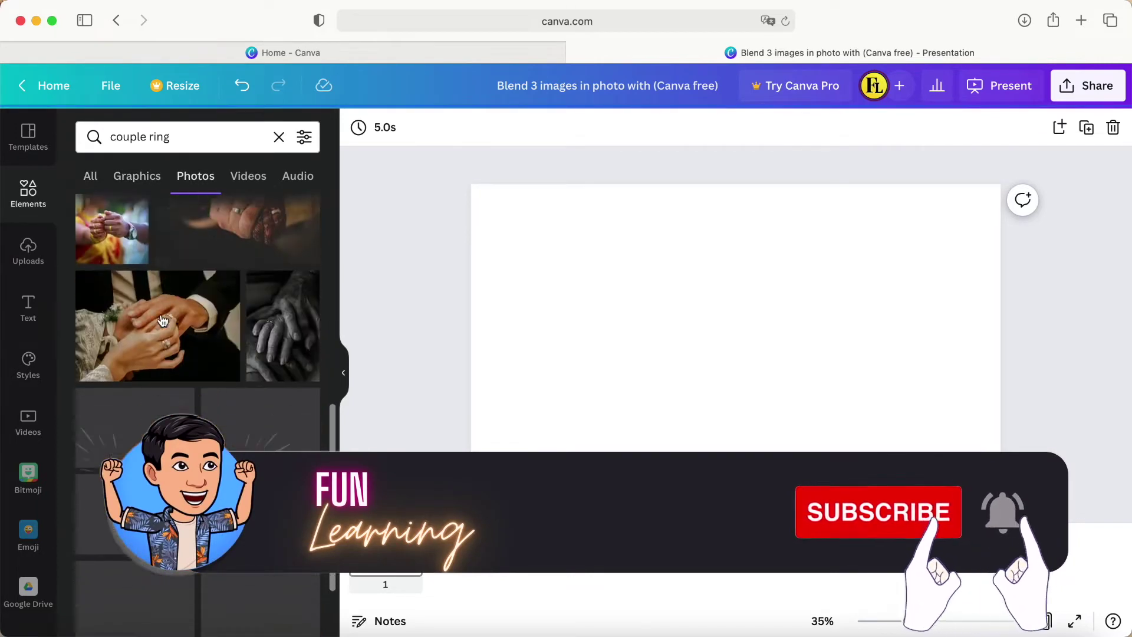
scroll(163, 320, down, 8)
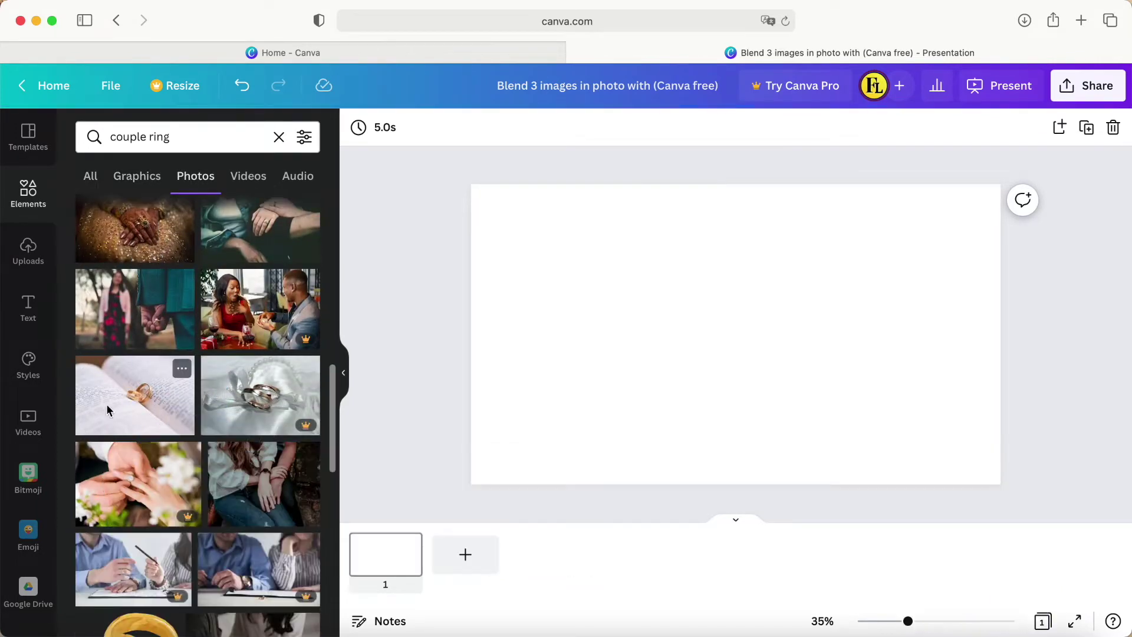
click(135, 394)
click(513, 391)
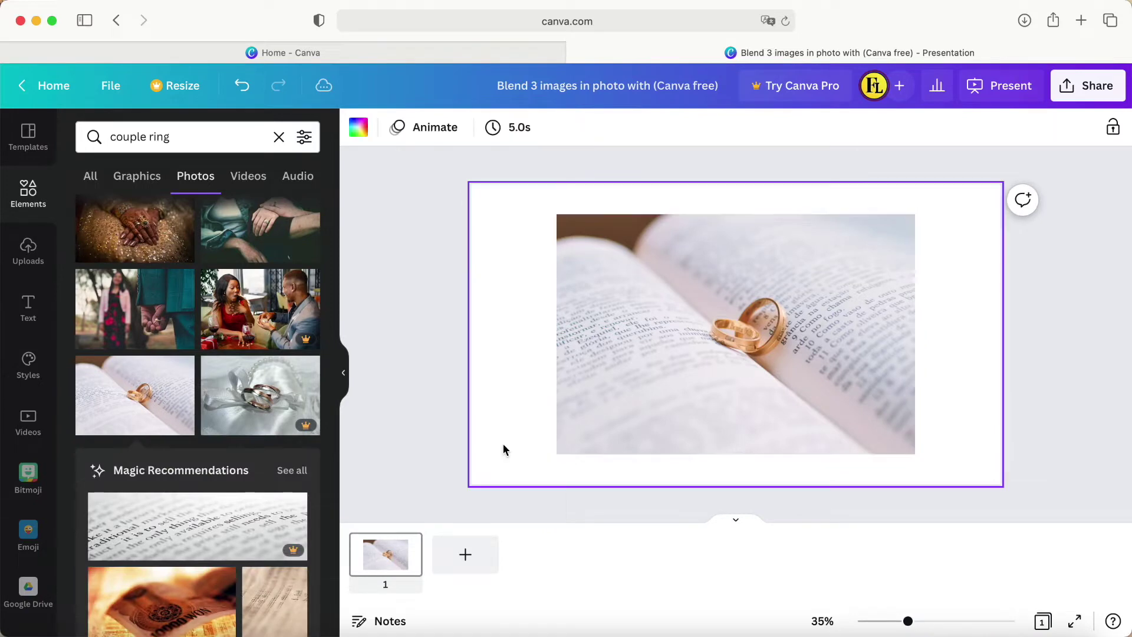
Add page 2 with the uploaded sunset beach photo and page 3 with the embracing couple photo
click(464, 558)
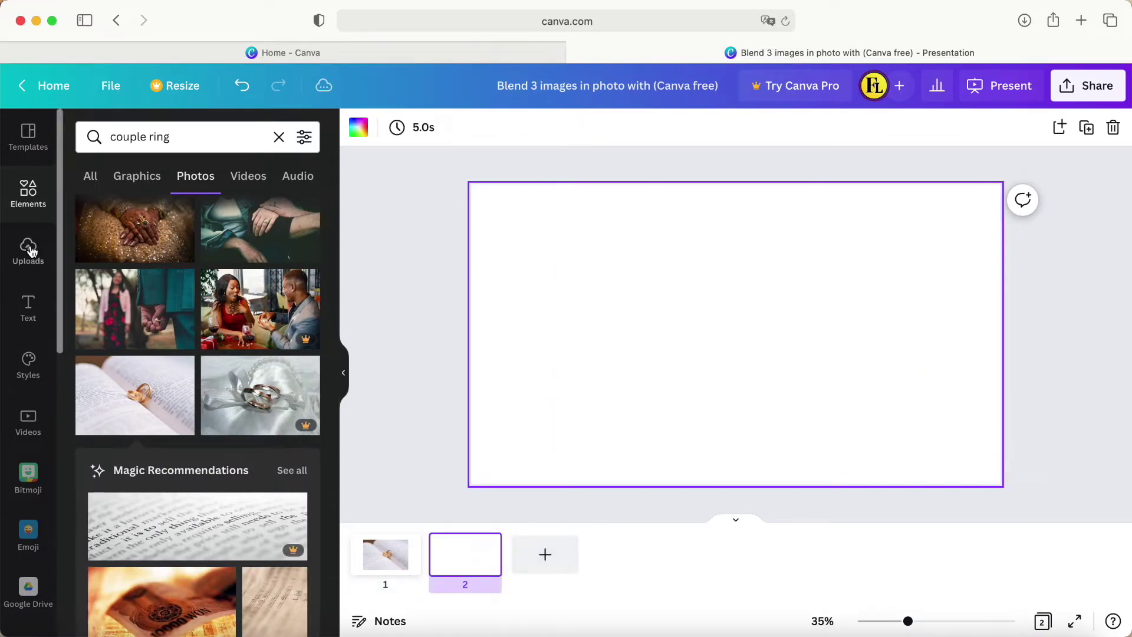
click(28, 249)
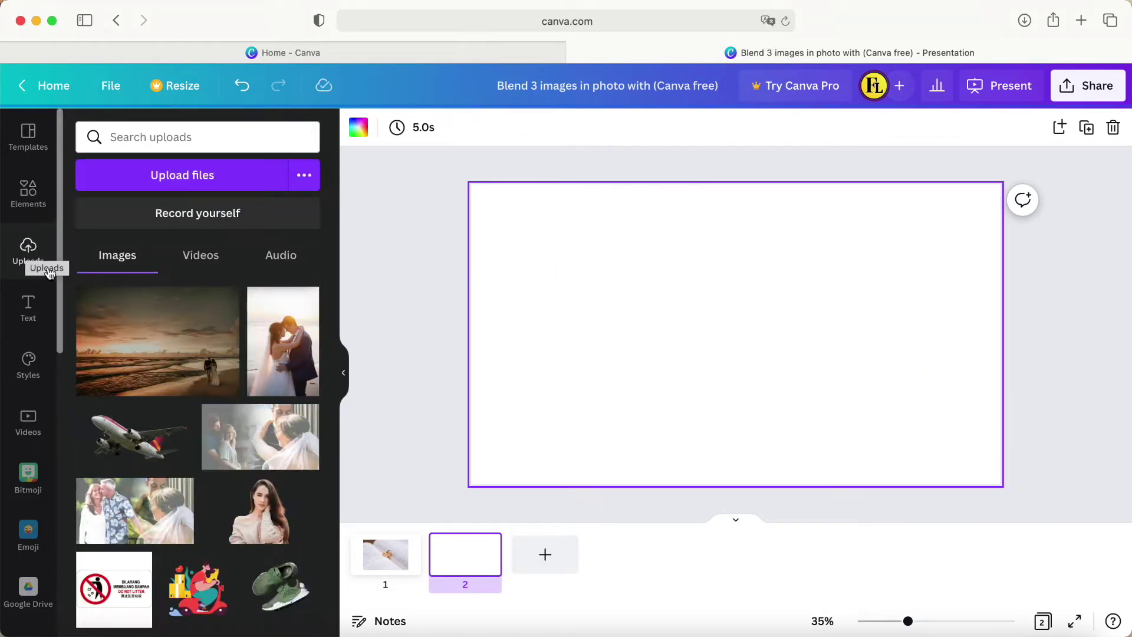
click(177, 352)
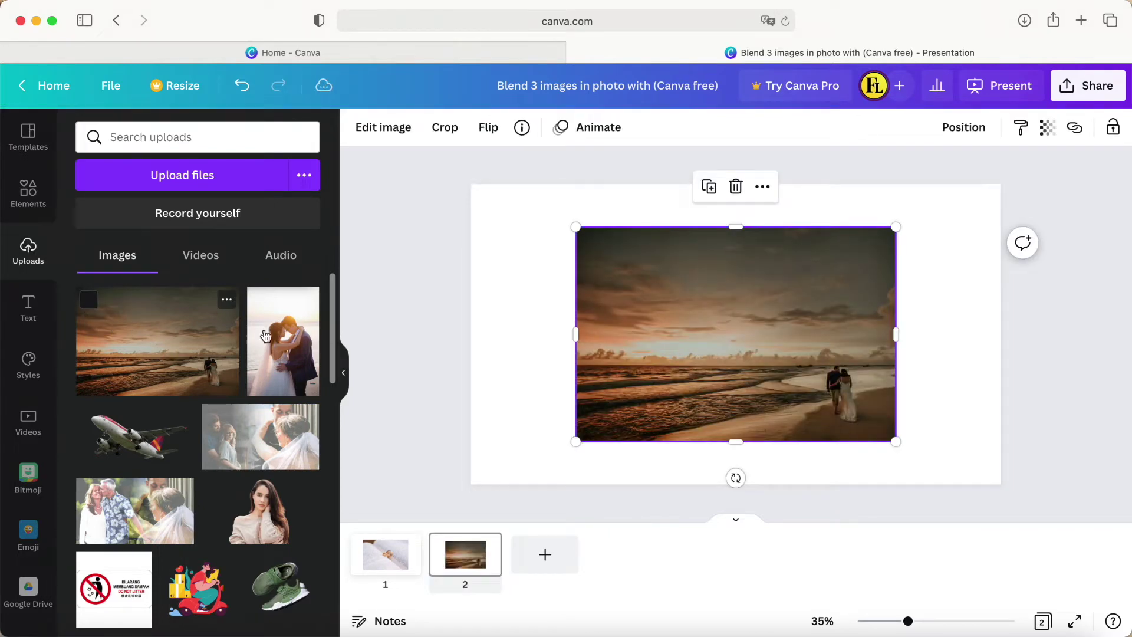
click(536, 559)
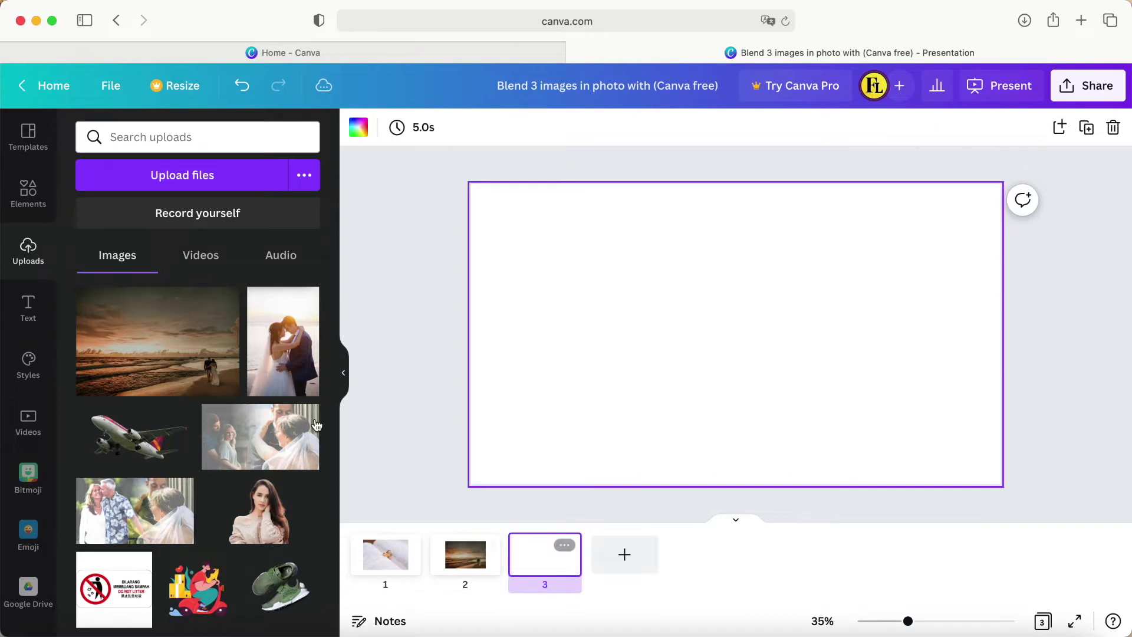
click(274, 353)
click(401, 394)
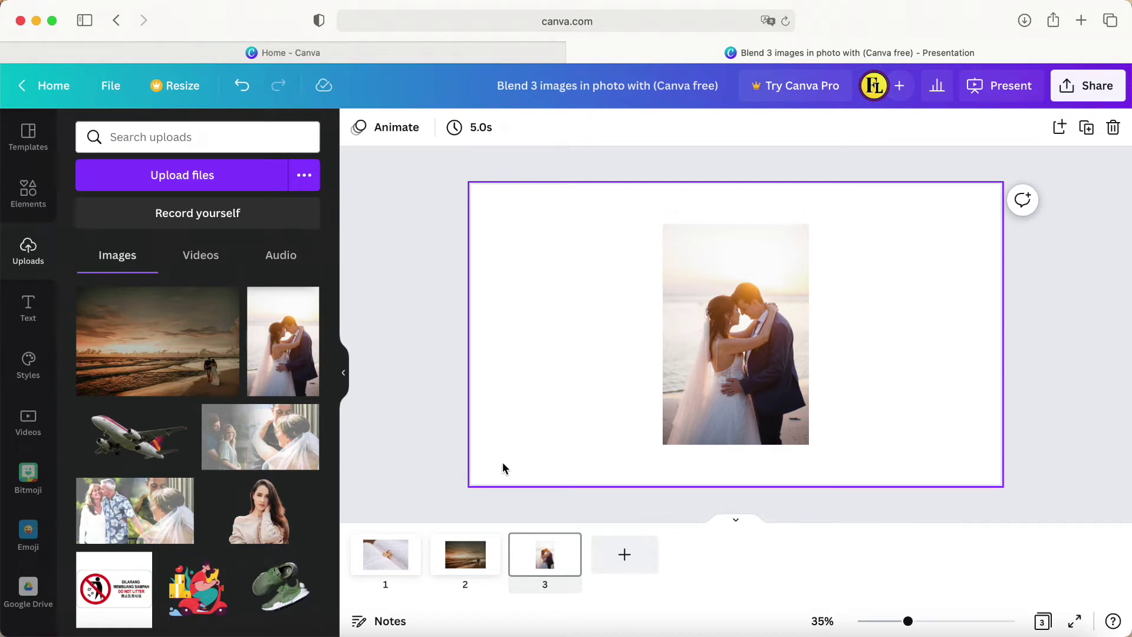
Flip page 2's beach photo horizontally and set it as the page background
click(461, 567)
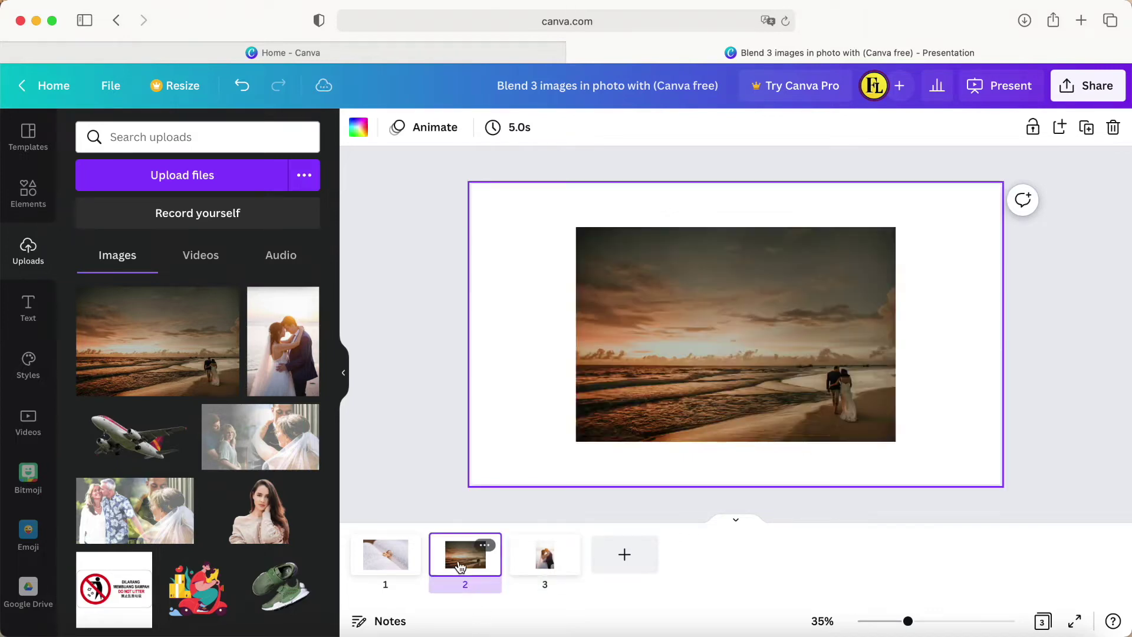
click(662, 343)
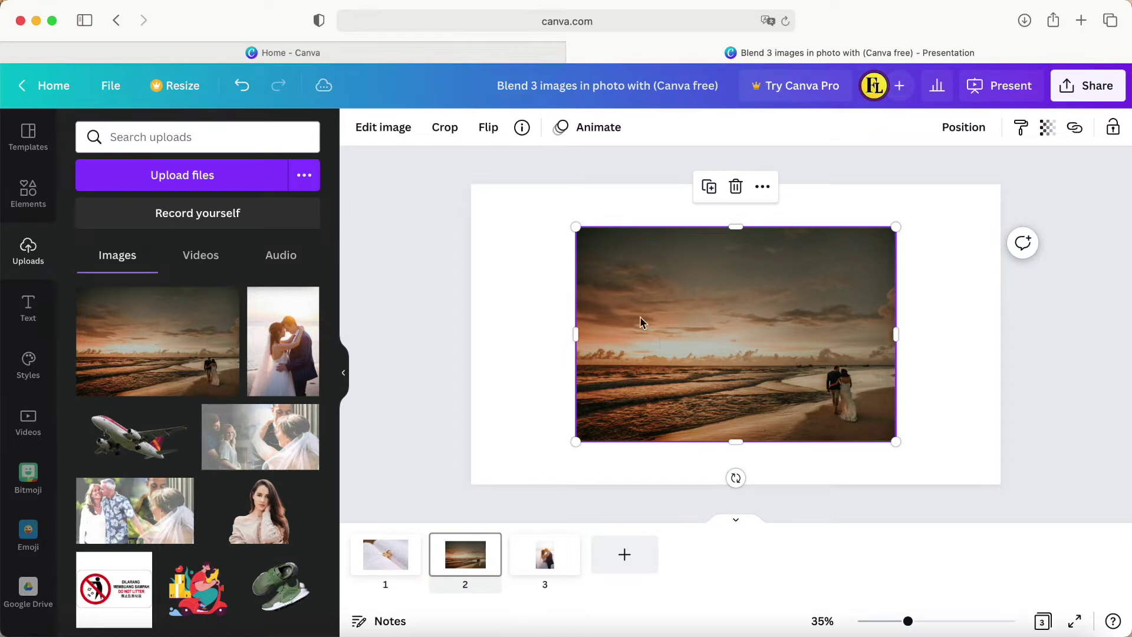
click(489, 127)
click(499, 170)
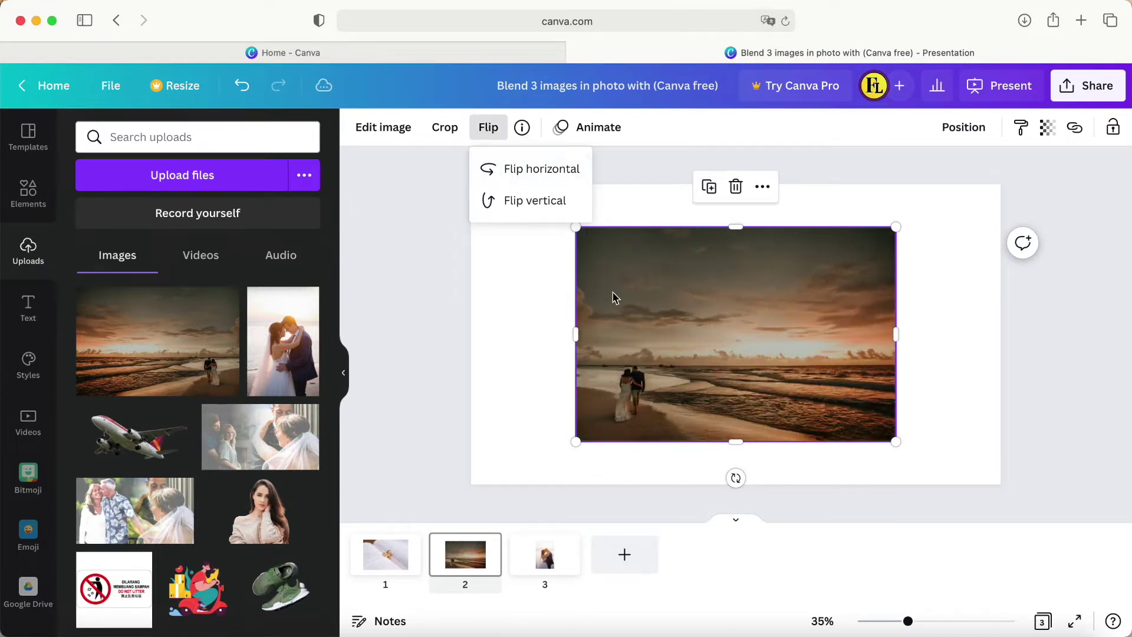
right_click(614, 297)
click(678, 535)
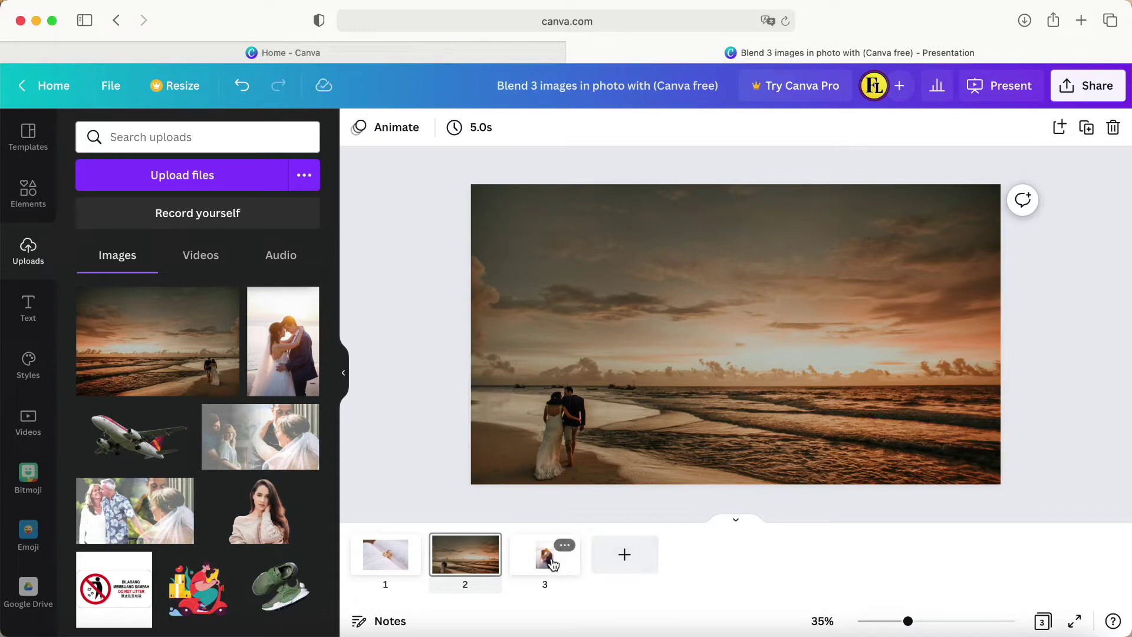
Add the black Gradient transparent element, rotate it 90° and stretch it over the right half
click(25, 198)
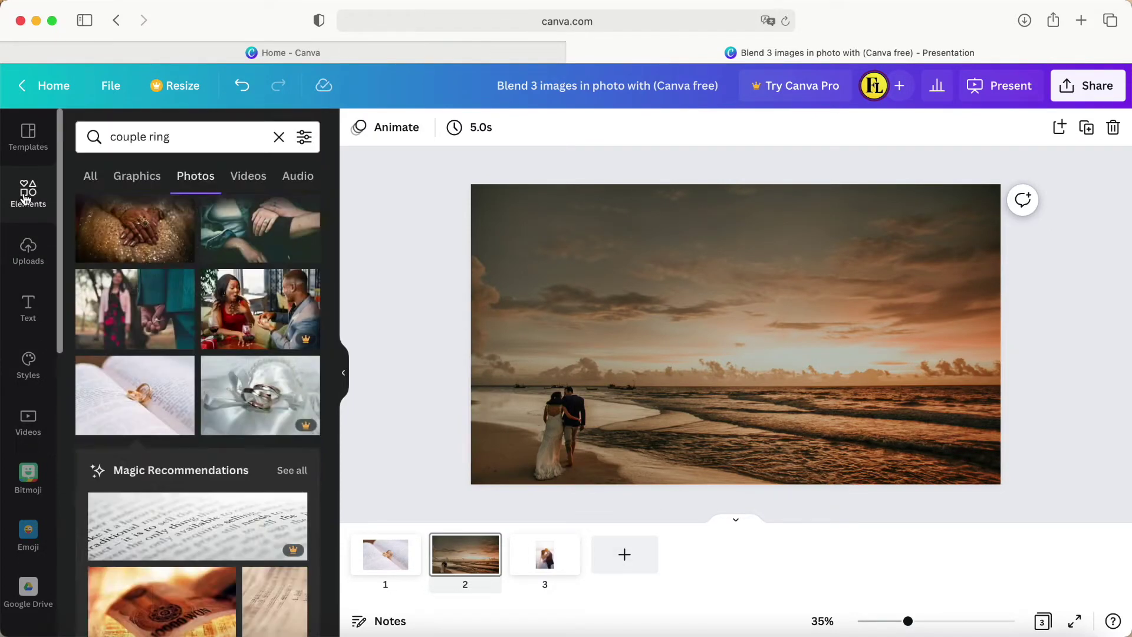
click(279, 137)
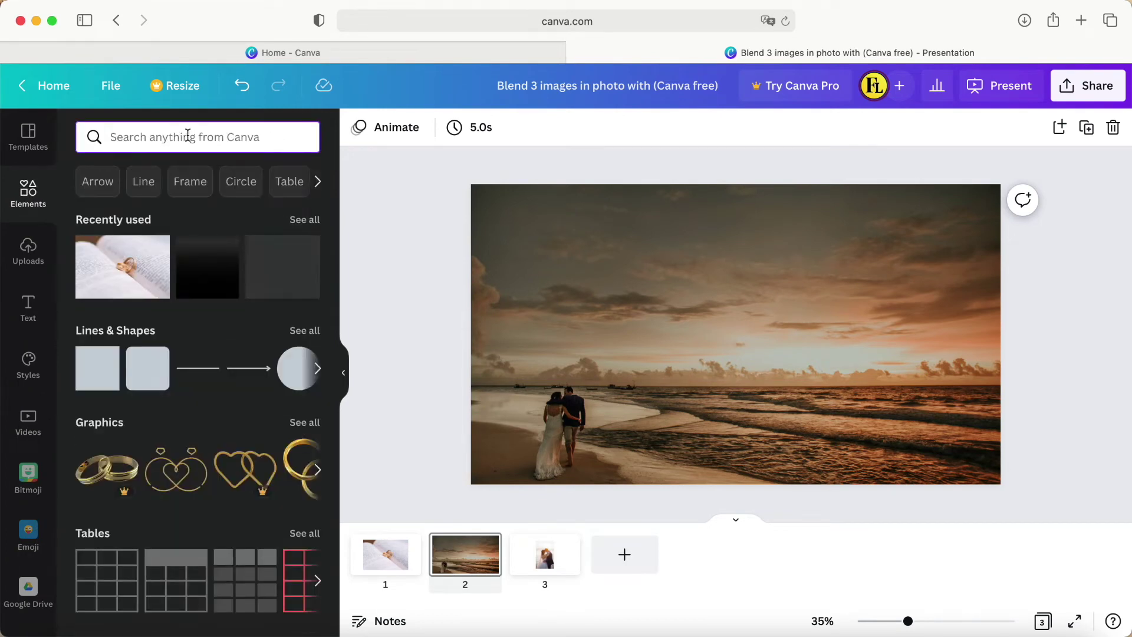
text(gr)
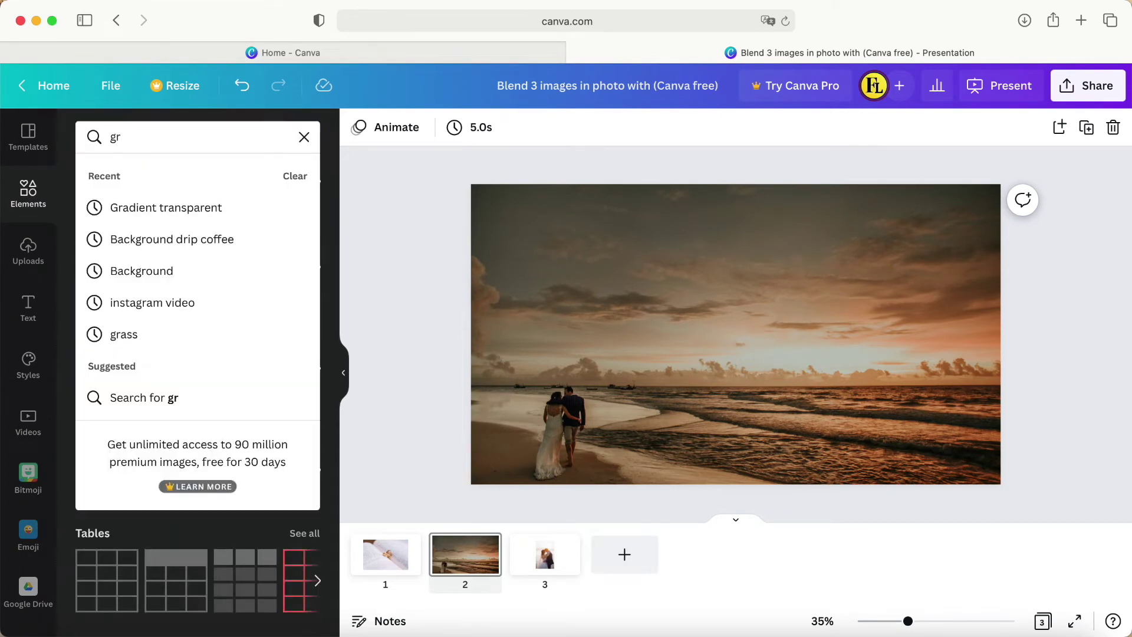
click(219, 219)
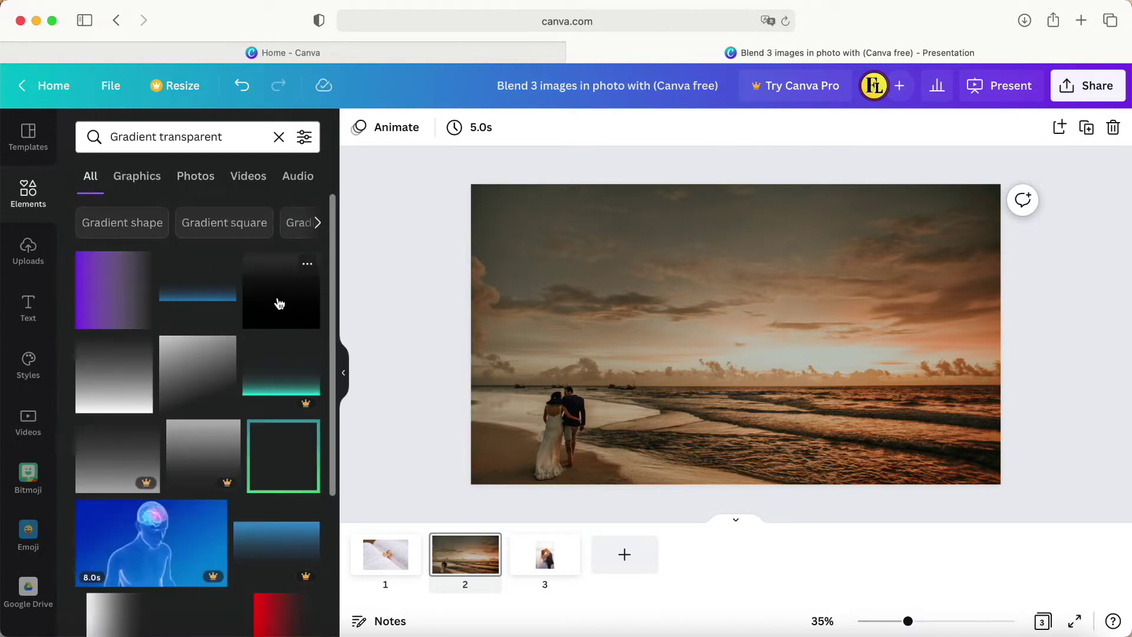
click(283, 457)
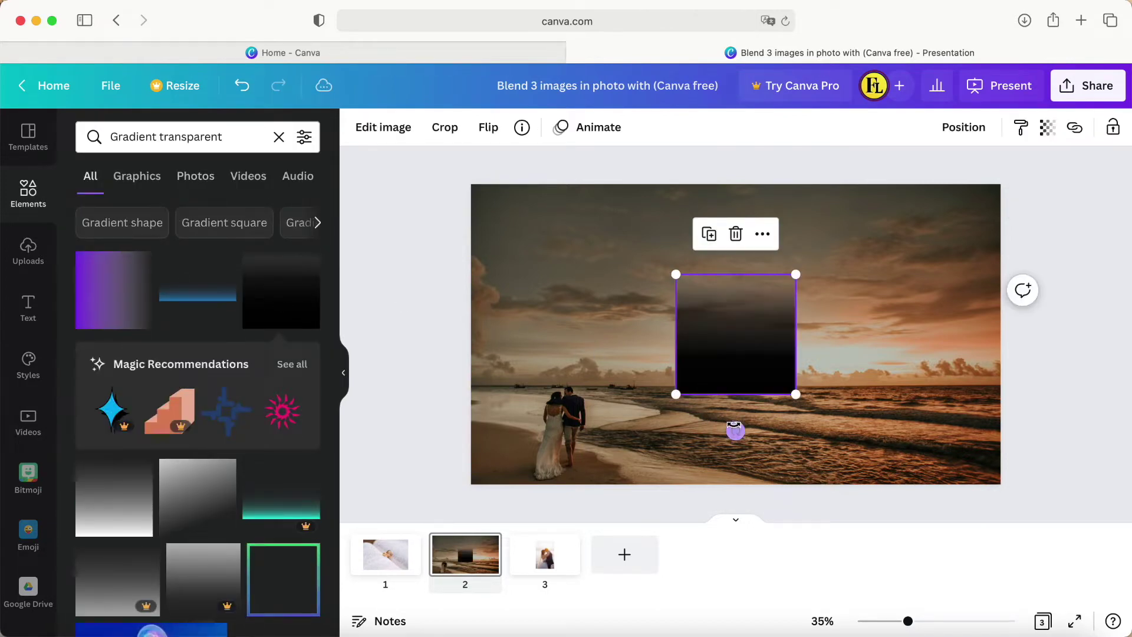
drag(736, 431, 826, 331)
drag(746, 353, 948, 260)
drag(880, 308, 670, 457)
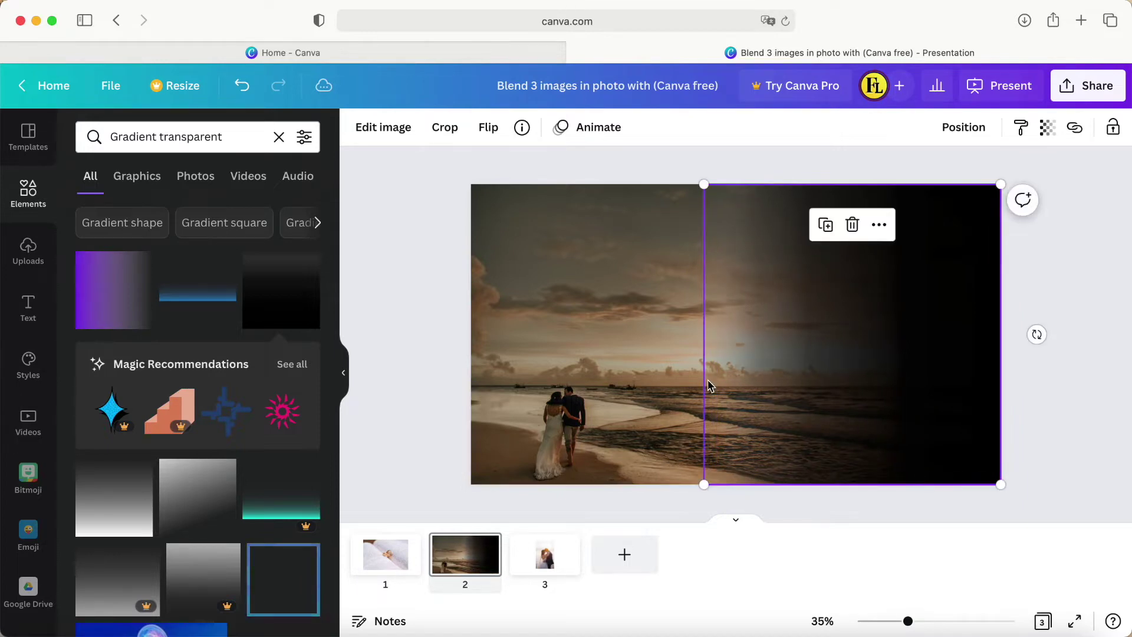
Recolour the gradient white with Duotone highlights and shadows in a document colour, then widen it leftward
click(387, 128)
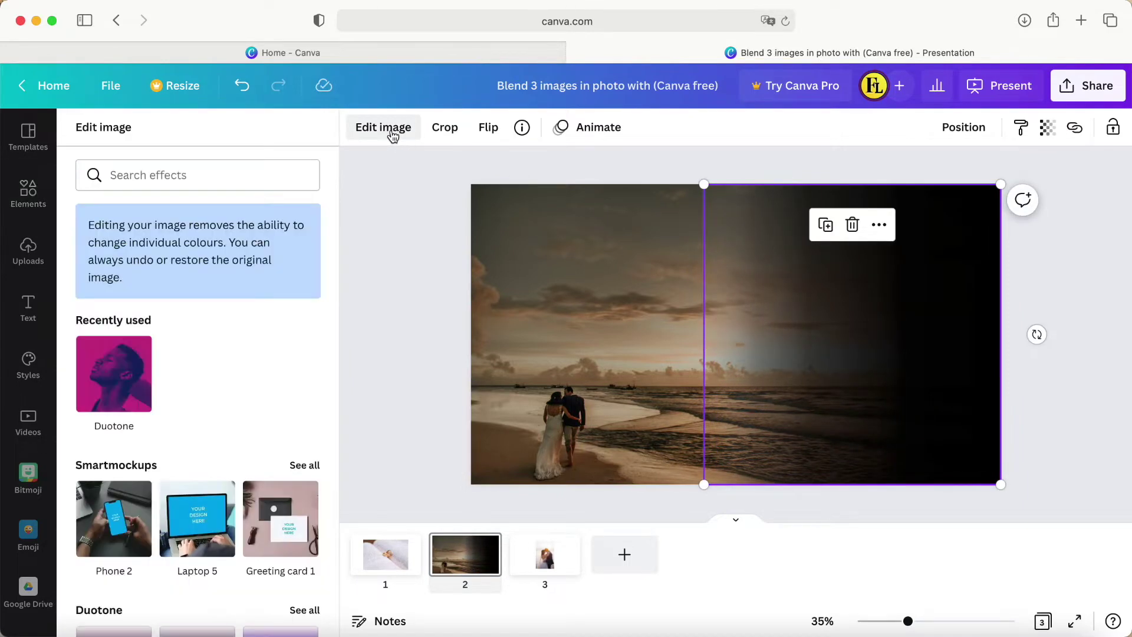
click(109, 376)
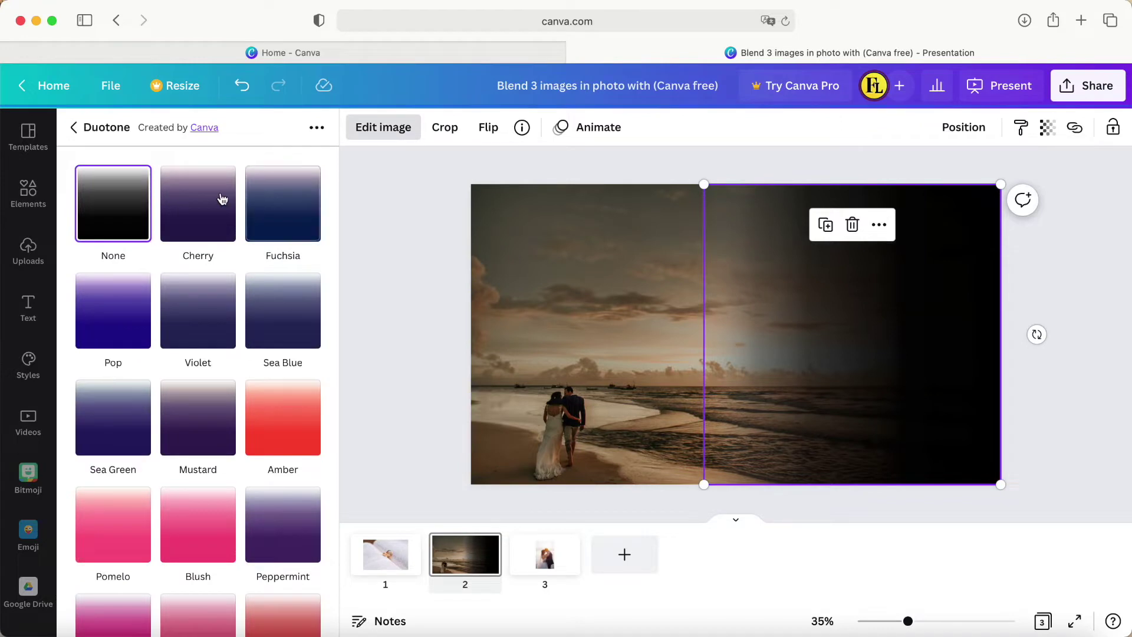
click(200, 196)
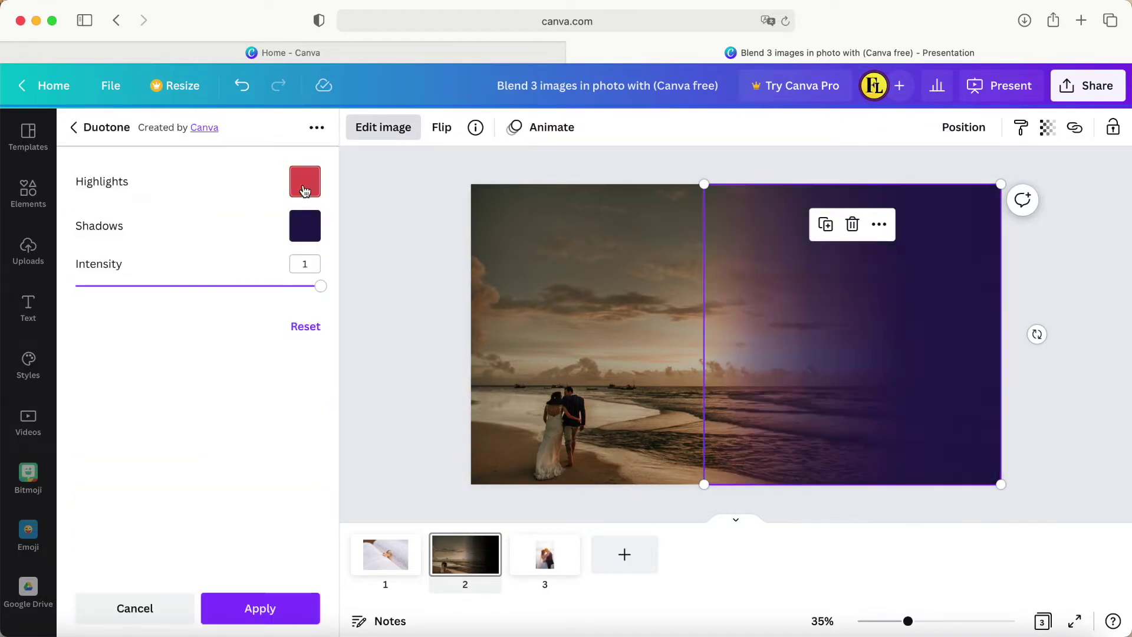
click(304, 190)
click(357, 252)
click(215, 221)
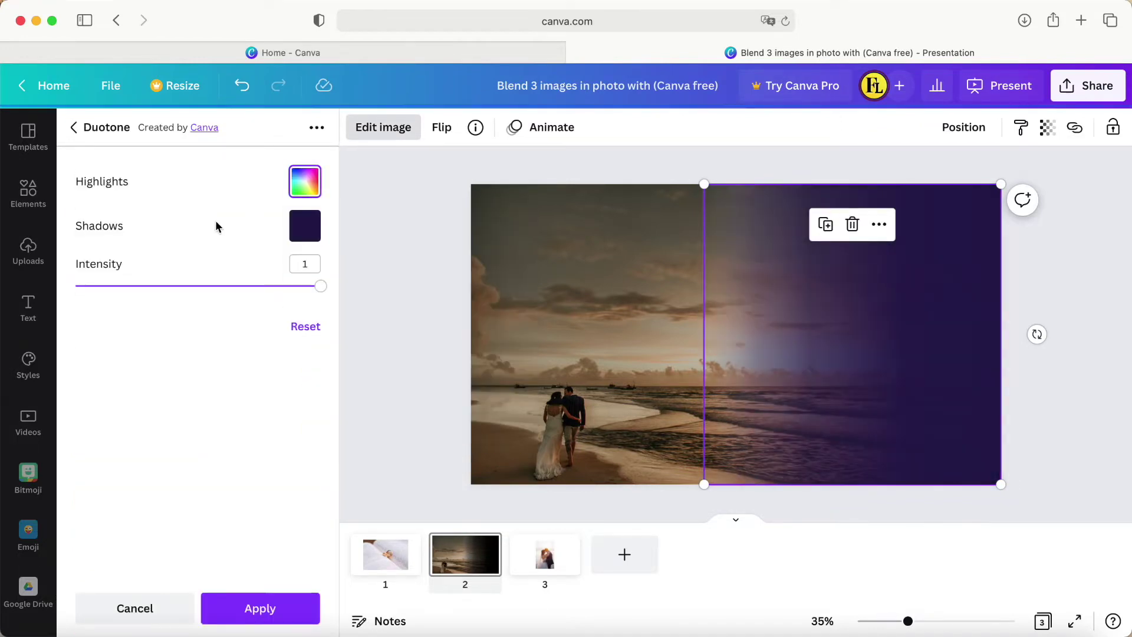
click(296, 231)
click(357, 298)
click(383, 202)
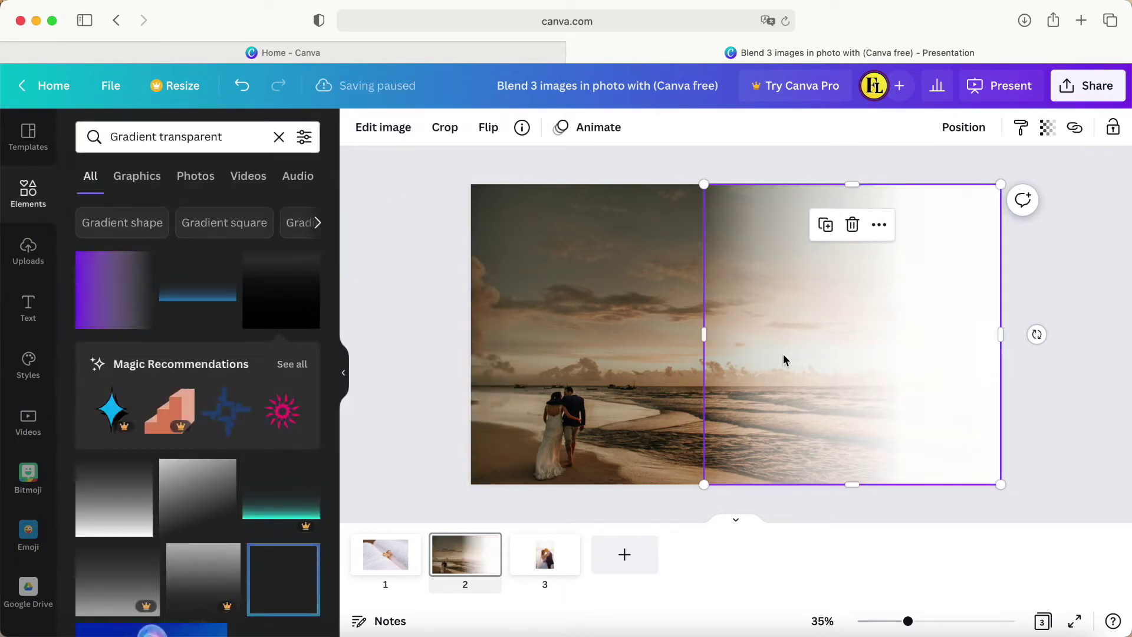
drag(672, 335, 604, 342)
click(423, 325)
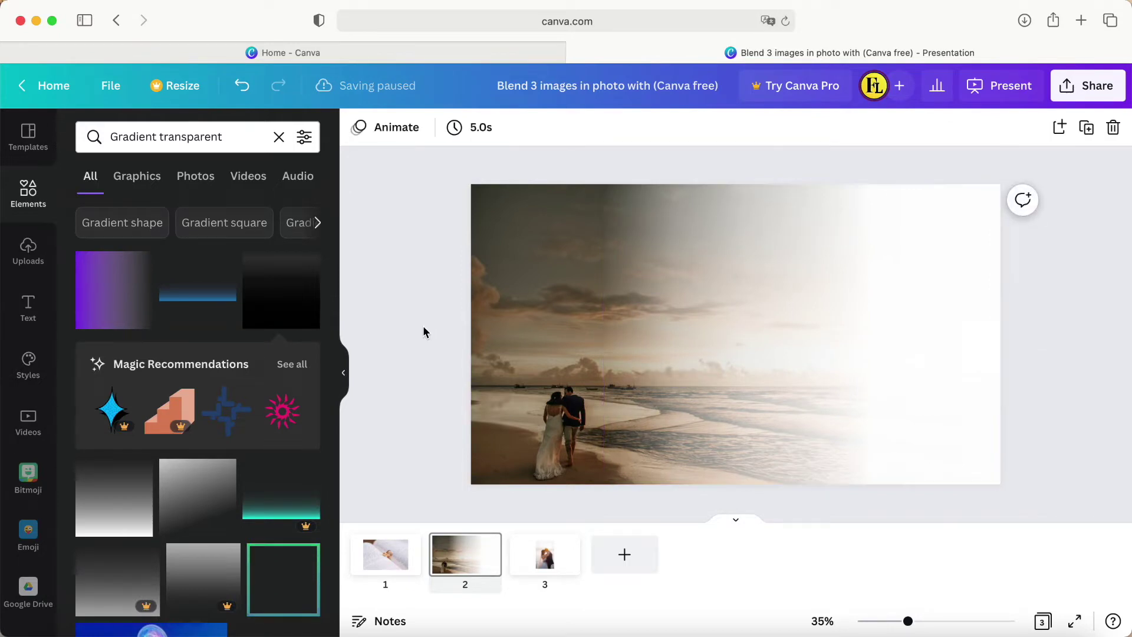
Move and stretch the couple photo on page 3 by its corner and sides until it covers the slide
click(546, 561)
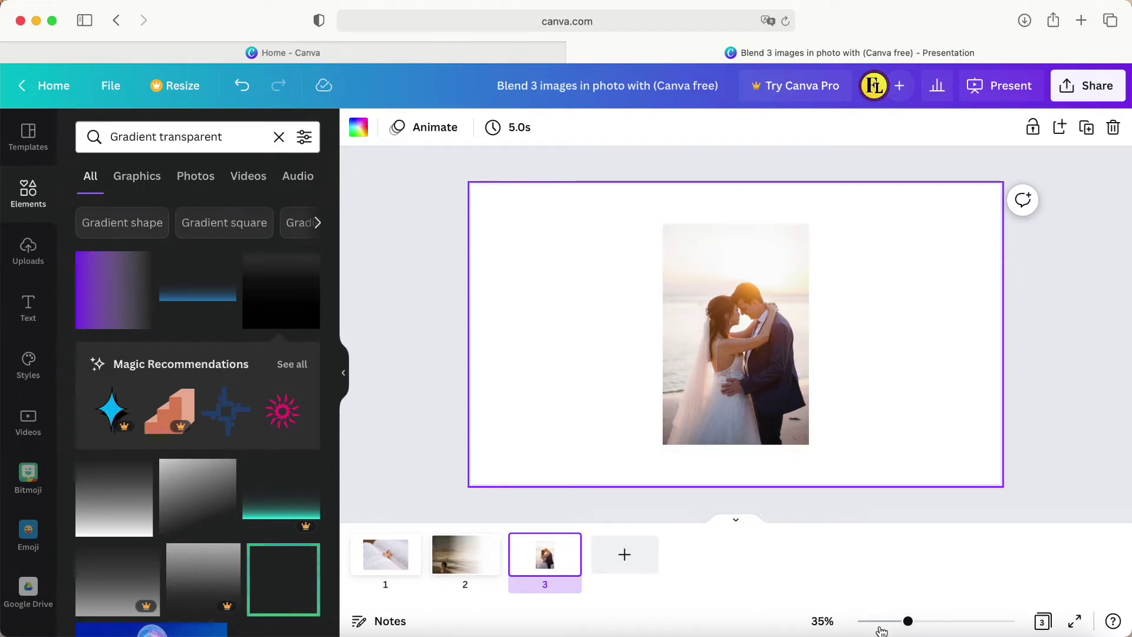
drag(908, 624, 888, 625)
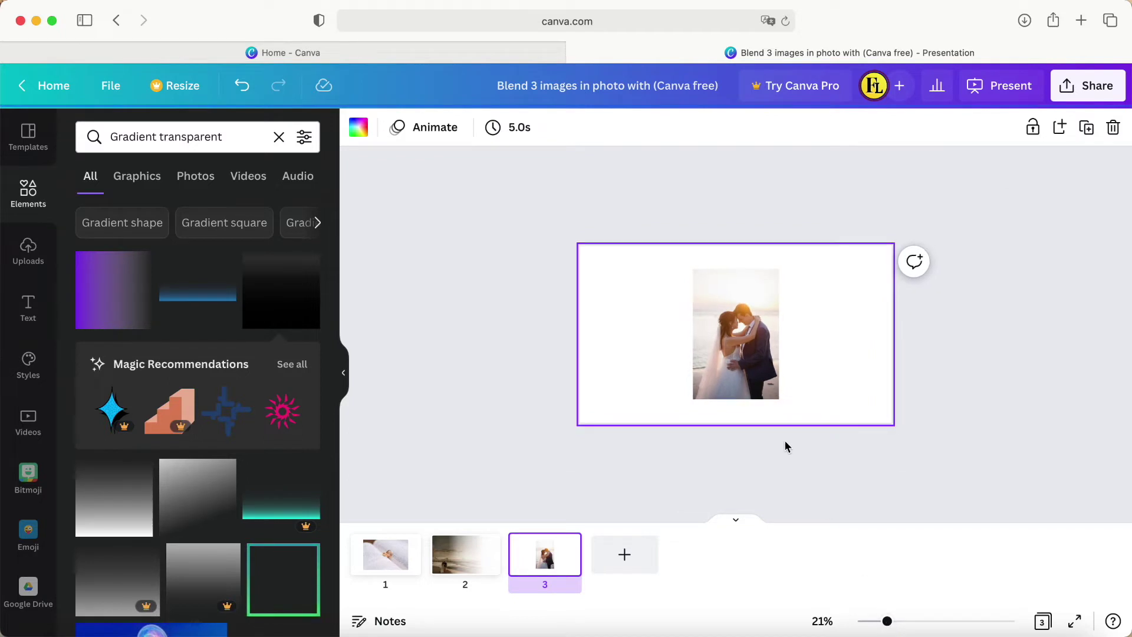
double_click(739, 371)
click(812, 353)
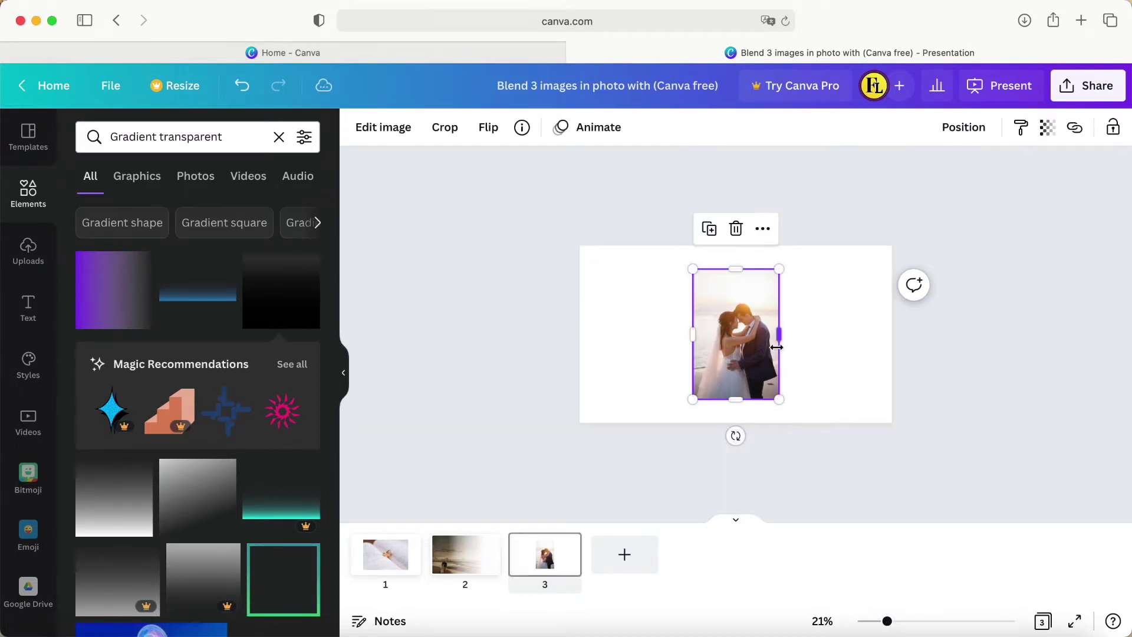
drag(755, 341, 866, 317)
drag(805, 373, 602, 450)
drag(726, 384, 477, 384)
drag(693, 359, 755, 372)
drag(749, 263, 746, 246)
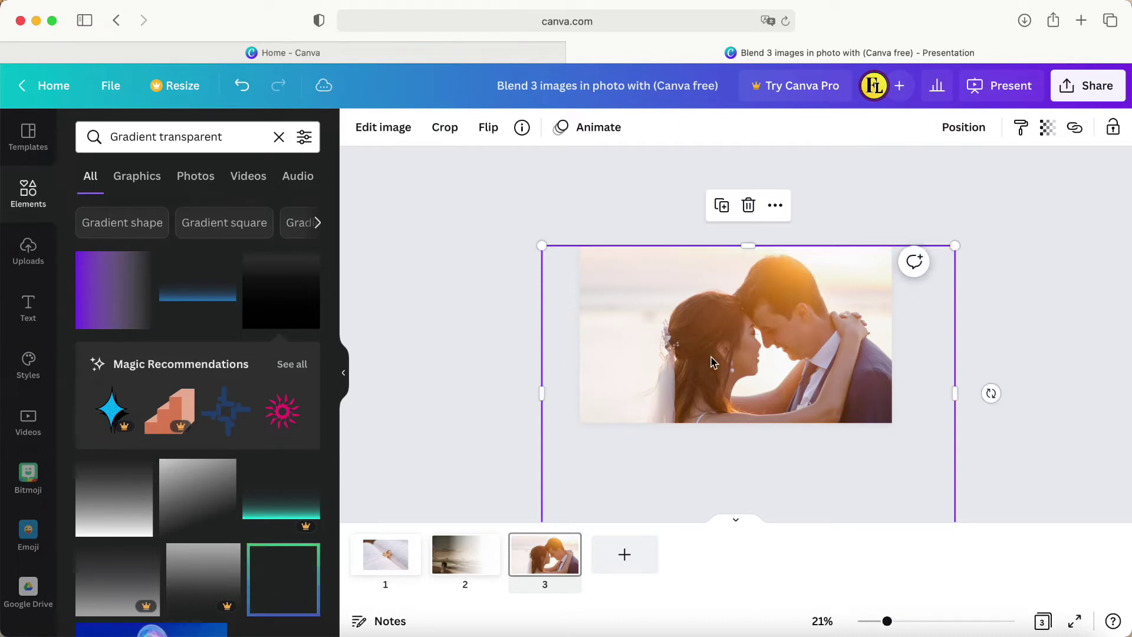
click(972, 348)
drag(888, 624, 908, 622)
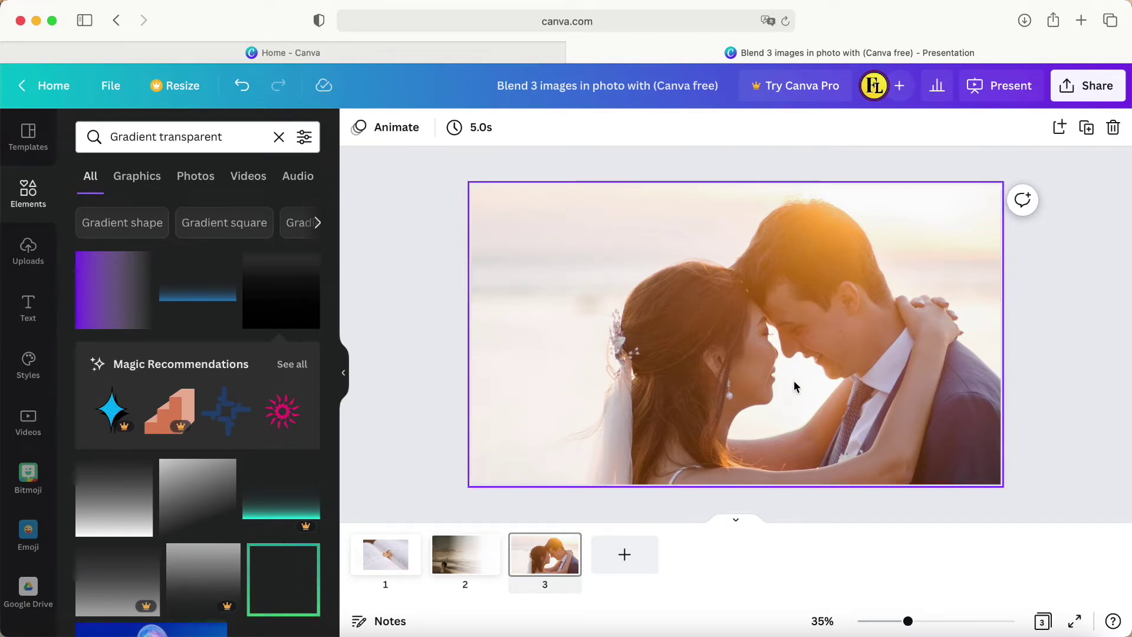
double_click(755, 389)
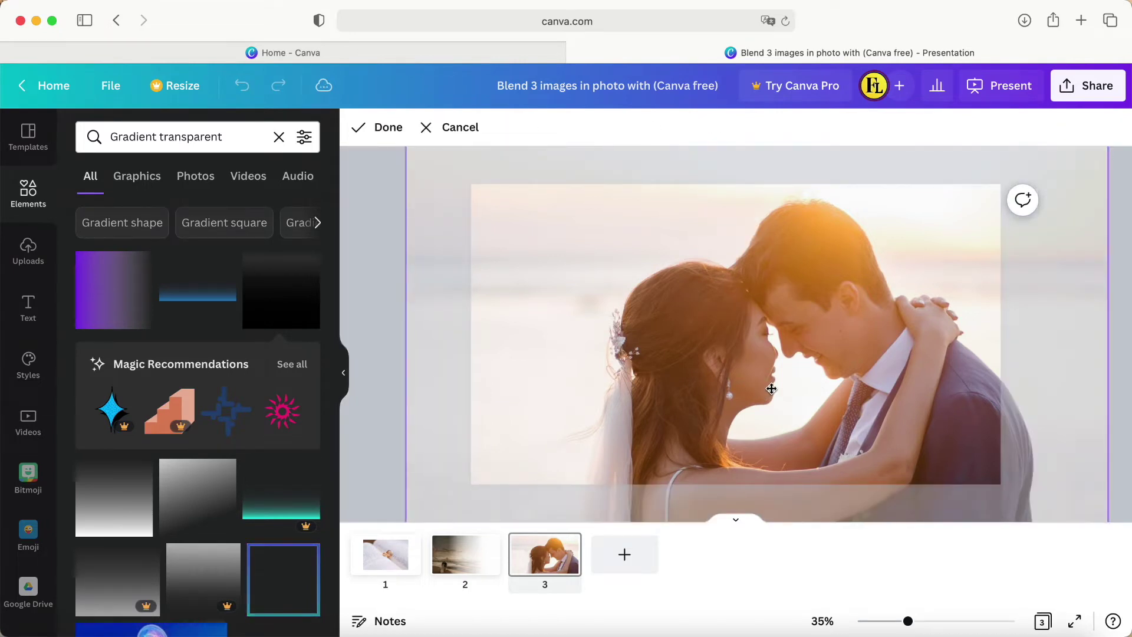
Slide the couple photo rightward inside its crop frame and confirm the new framing
drag(772, 389, 825, 388)
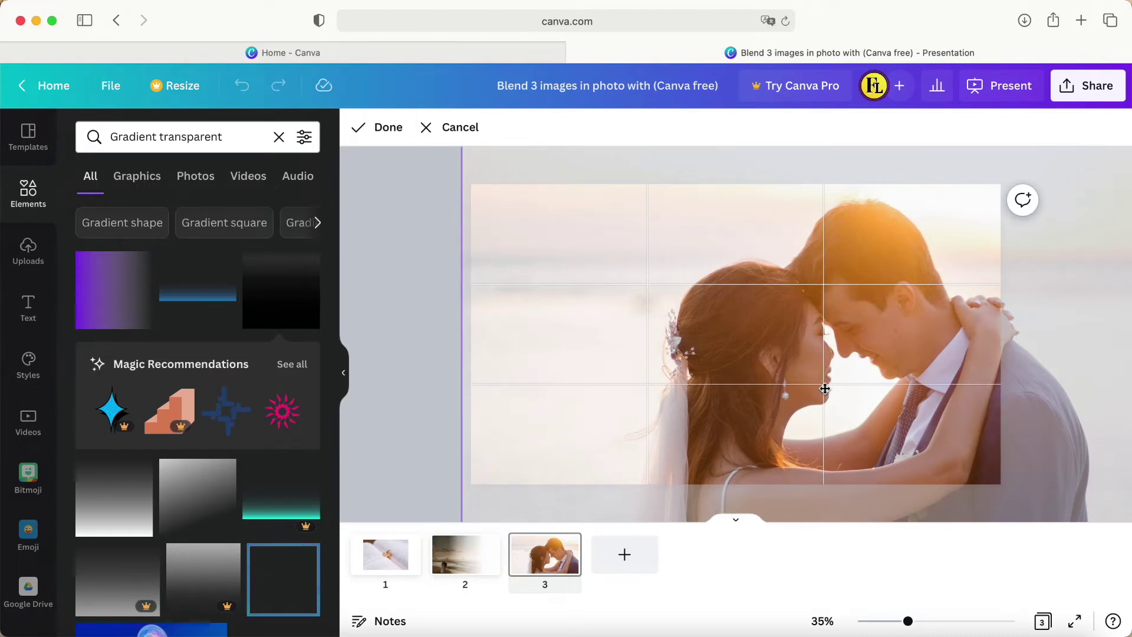
drag(825, 388, 819, 389)
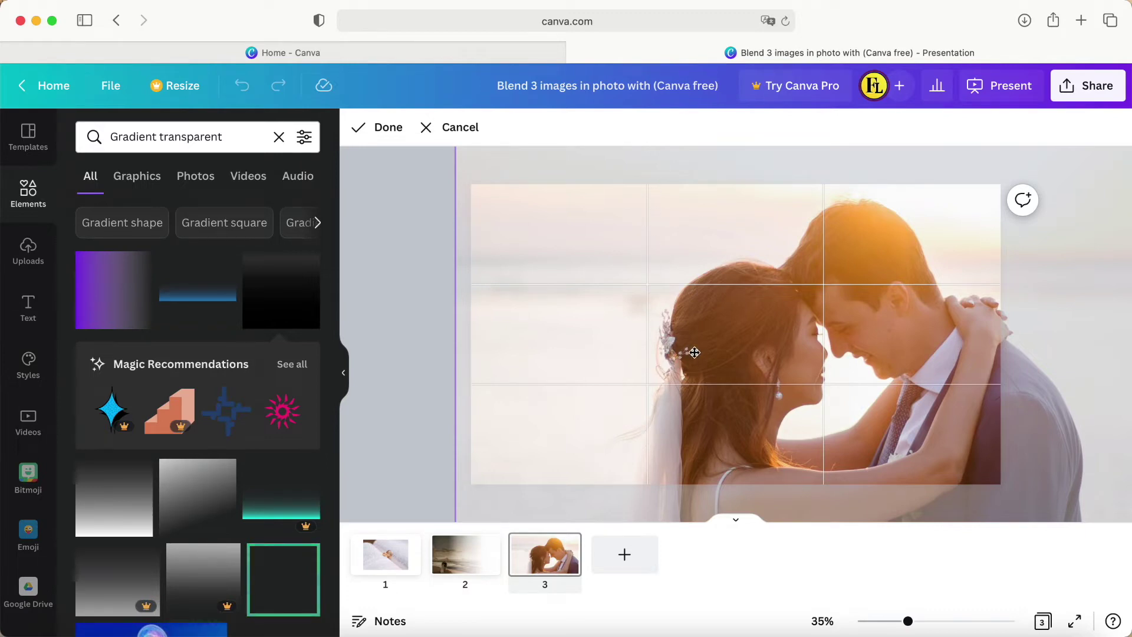
drag(735, 354, 705, 354)
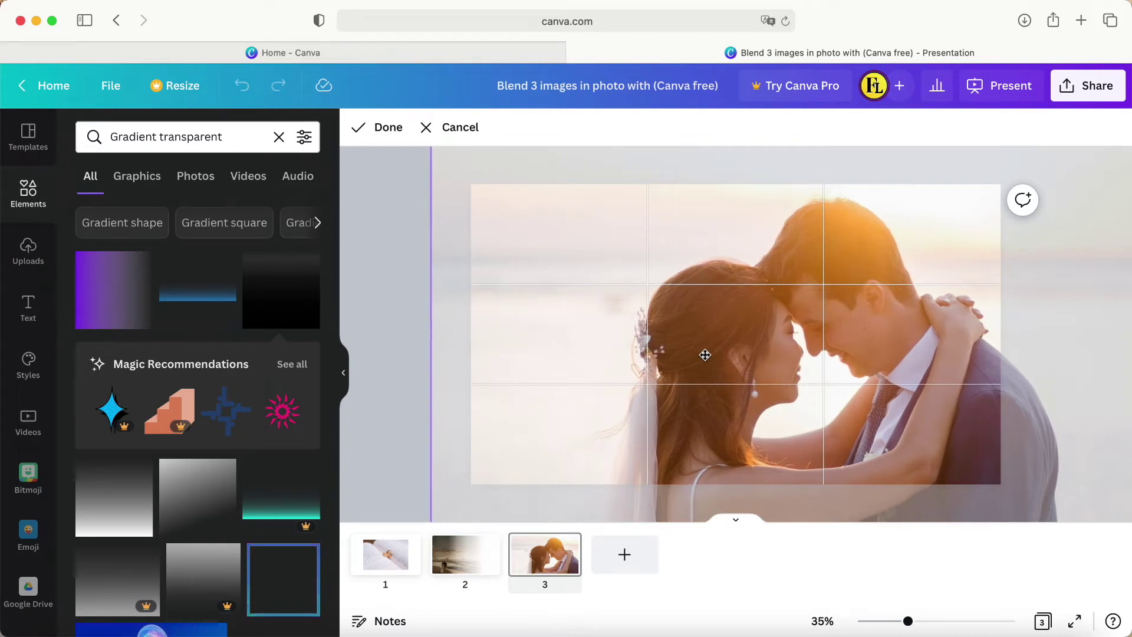
click(390, 130)
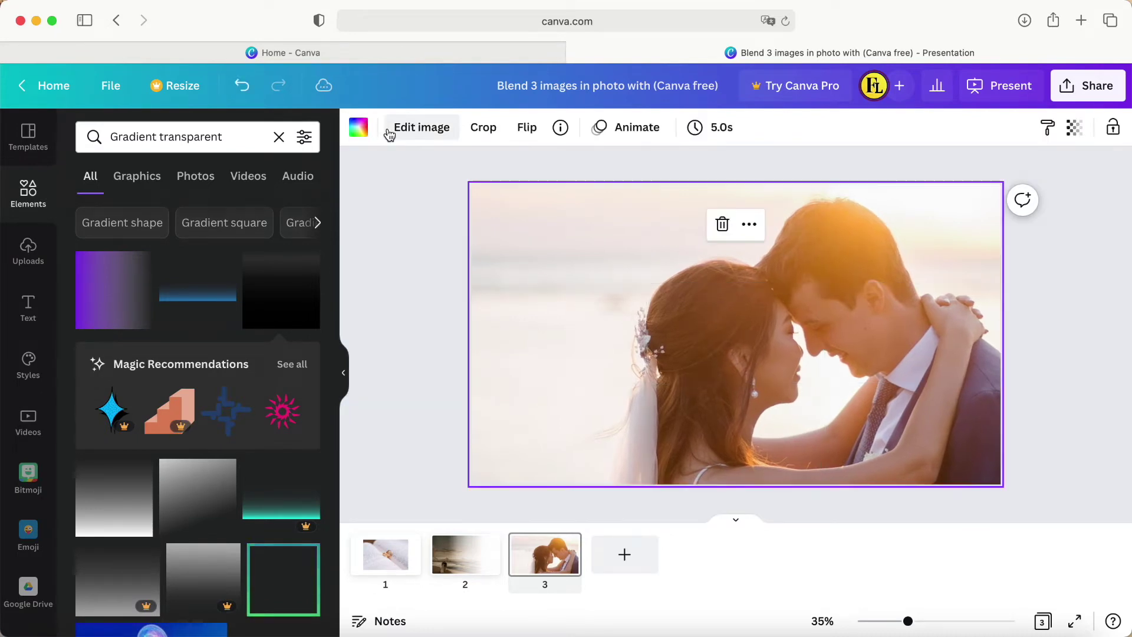
Extend the white gradient overlay on page 2 slightly upward
click(434, 360)
click(446, 563)
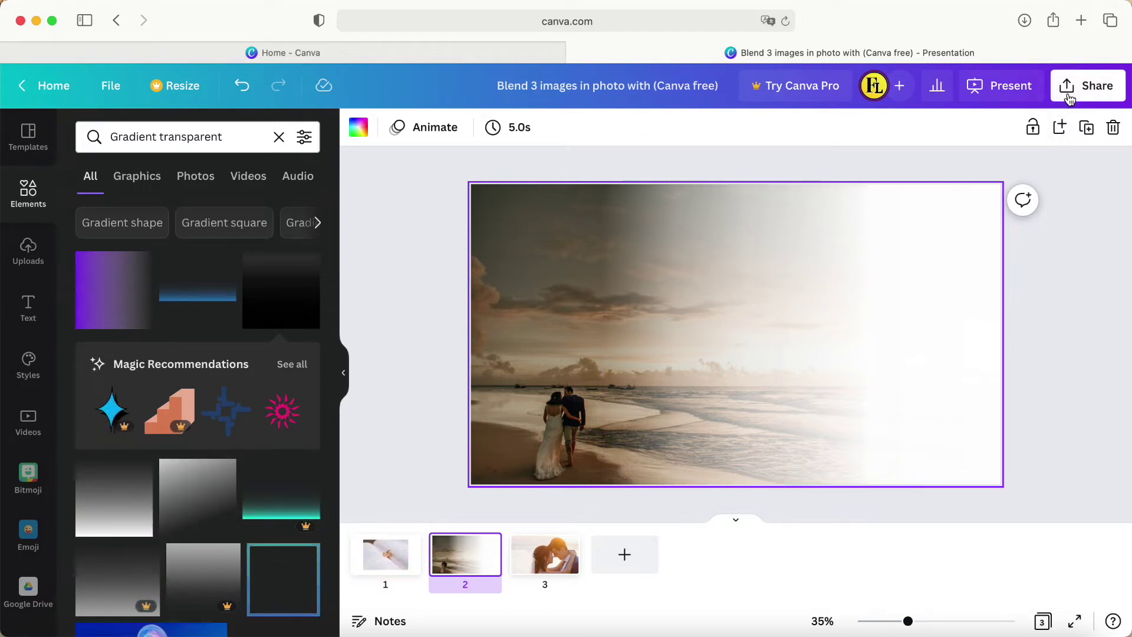
click(863, 258)
drag(807, 184, 807, 177)
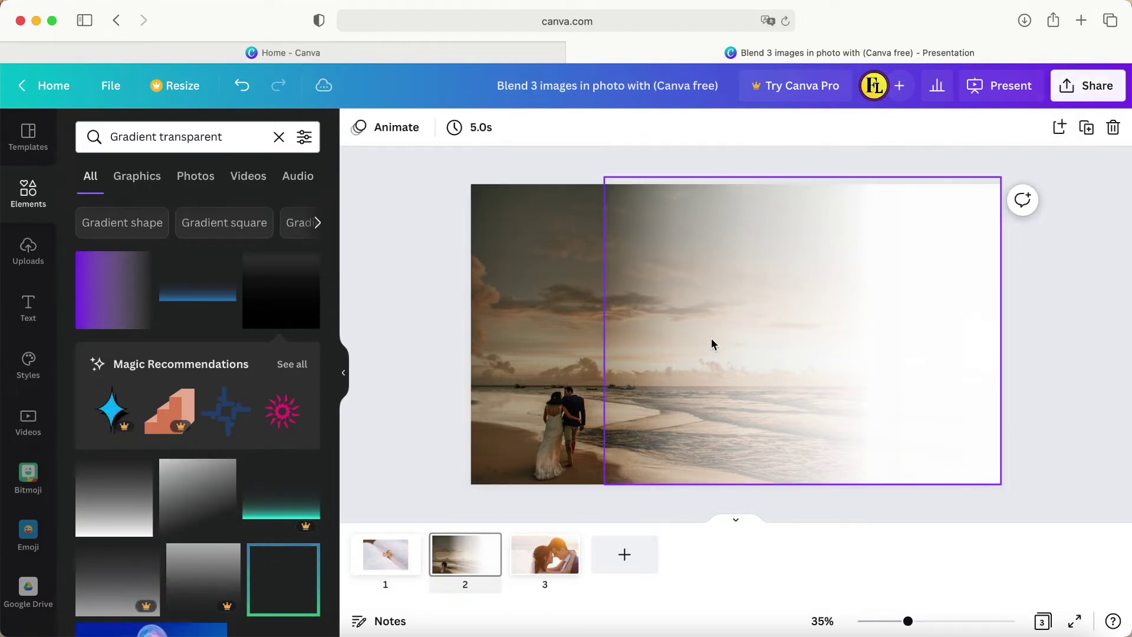
Download pages 2 and 3 as PNG images
click(1088, 86)
click(930, 466)
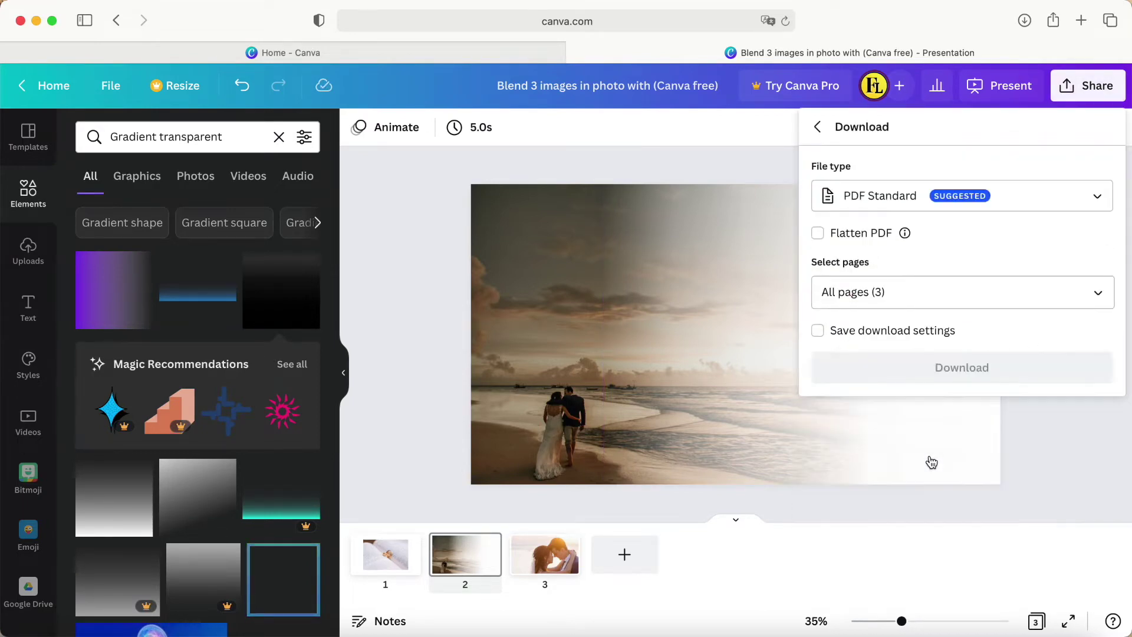
click(1098, 201)
click(915, 292)
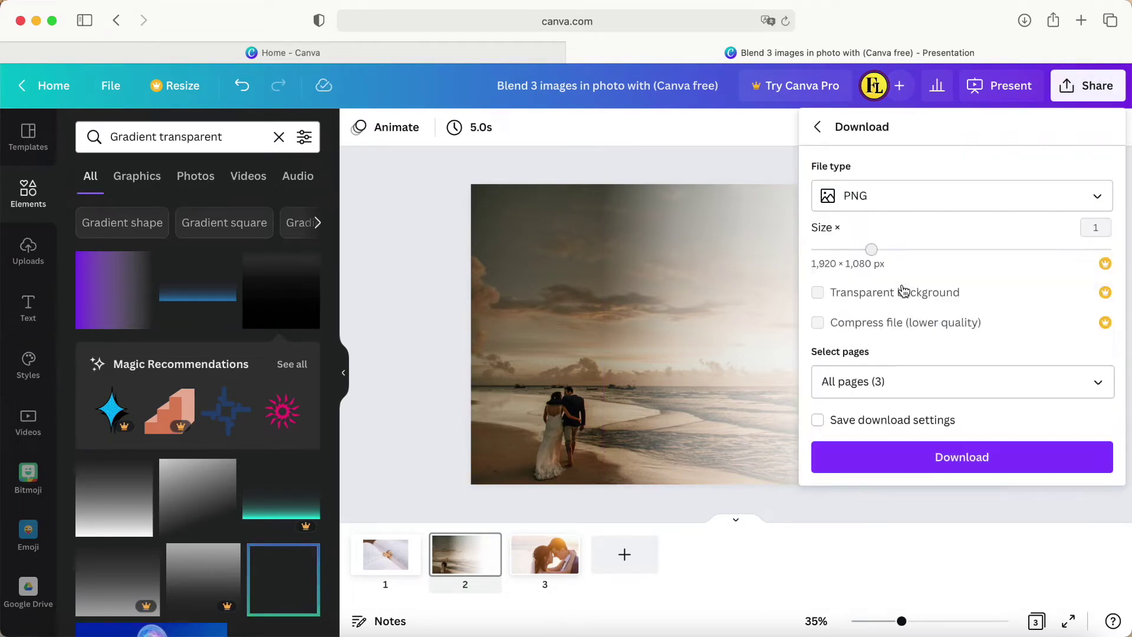
click(1105, 386)
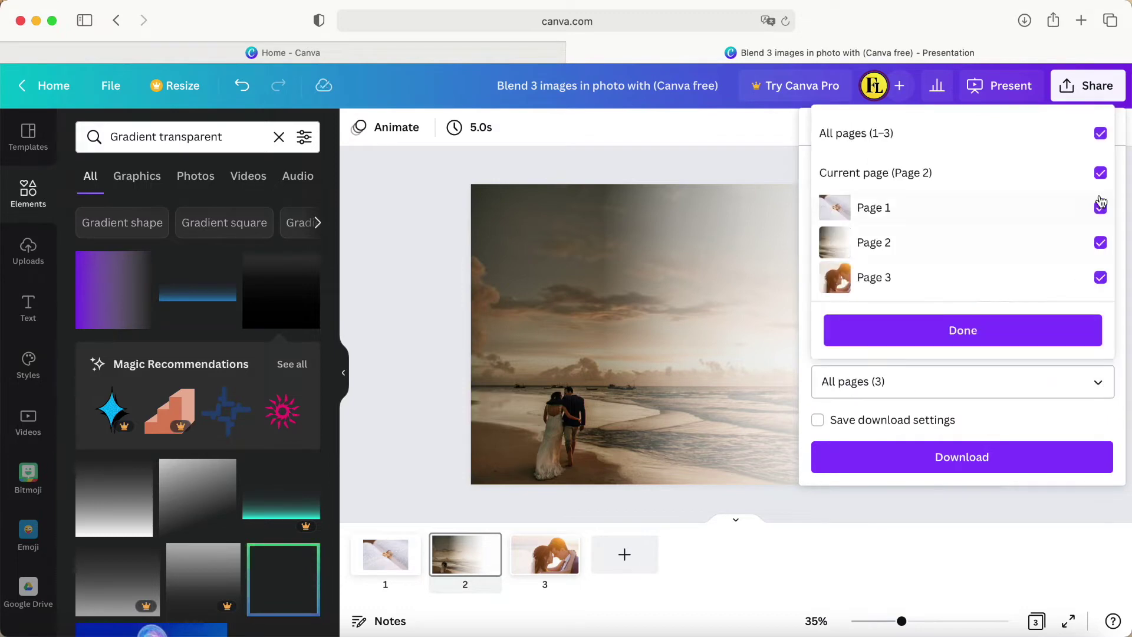
click(1100, 133)
click(914, 244)
click(912, 278)
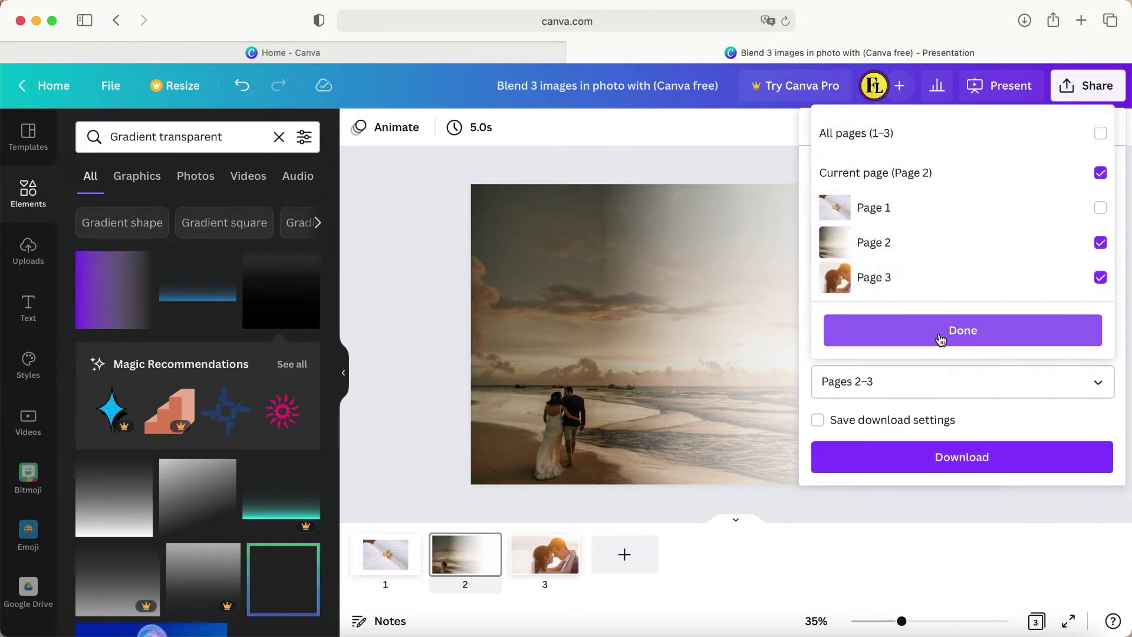
click(940, 332)
click(945, 469)
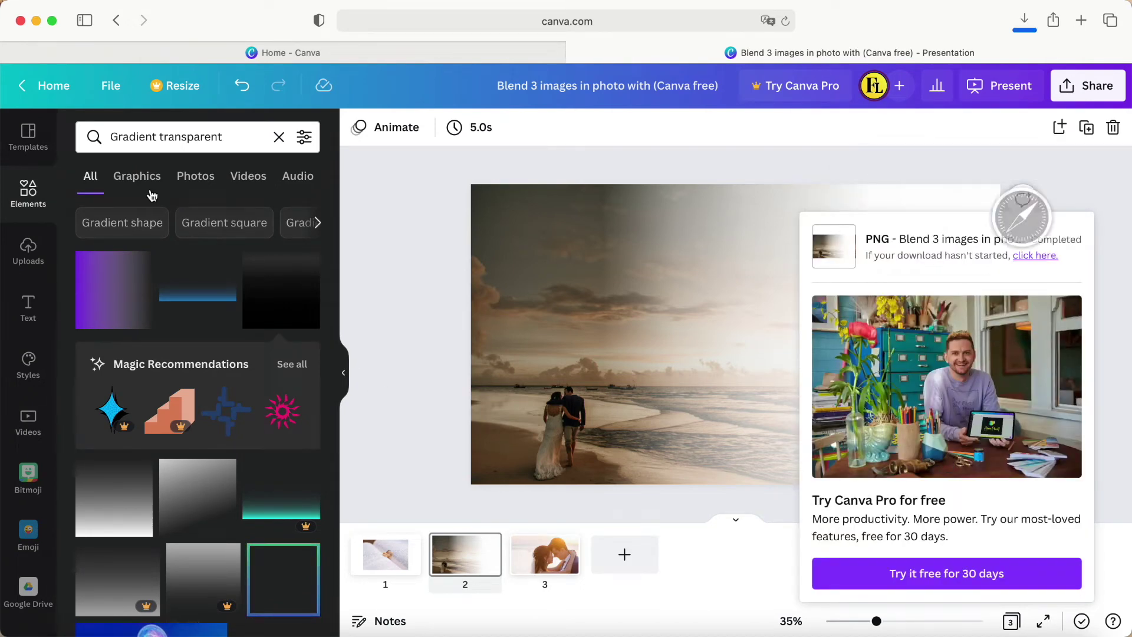
click(28, 251)
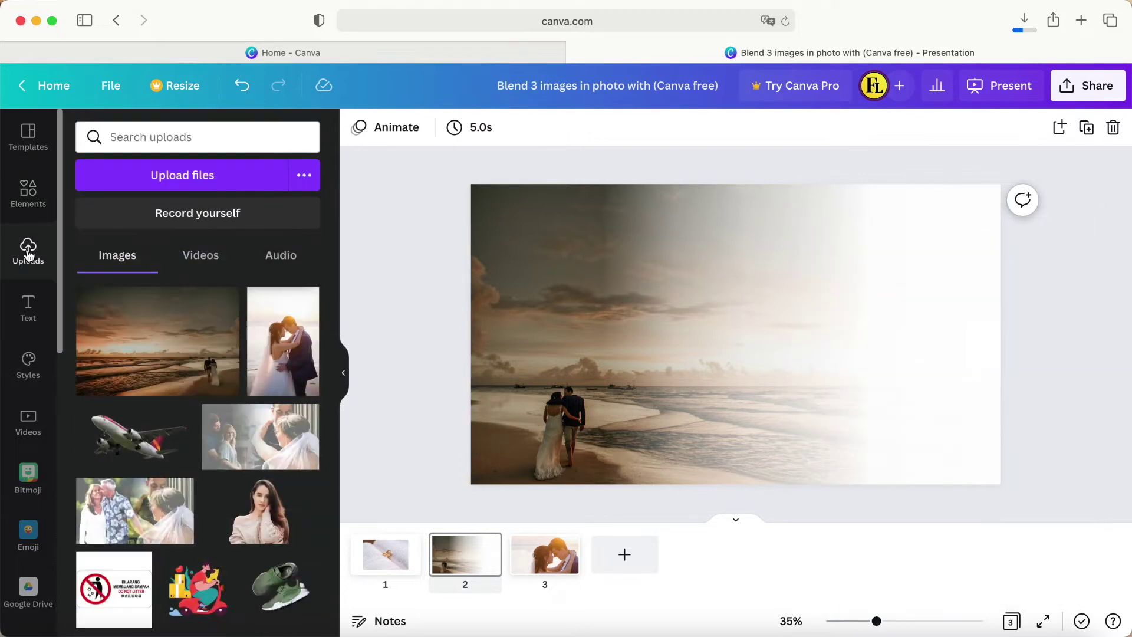
Upload 2.png and 3.png from the export folder and place 2.png on a new page 4
click(171, 178)
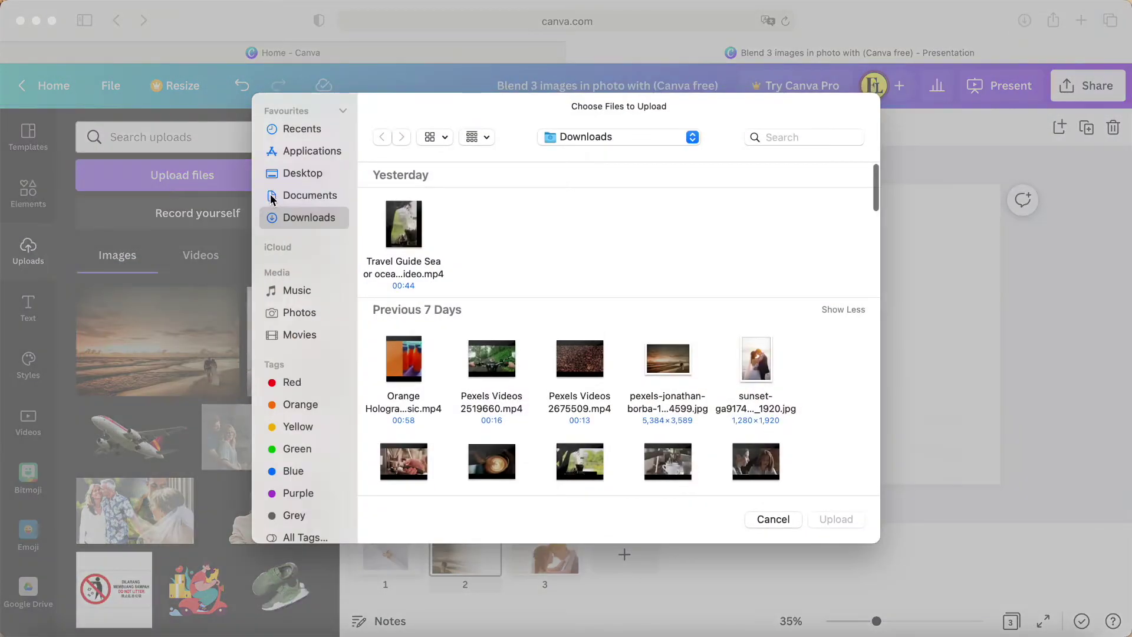
double_click(405, 223)
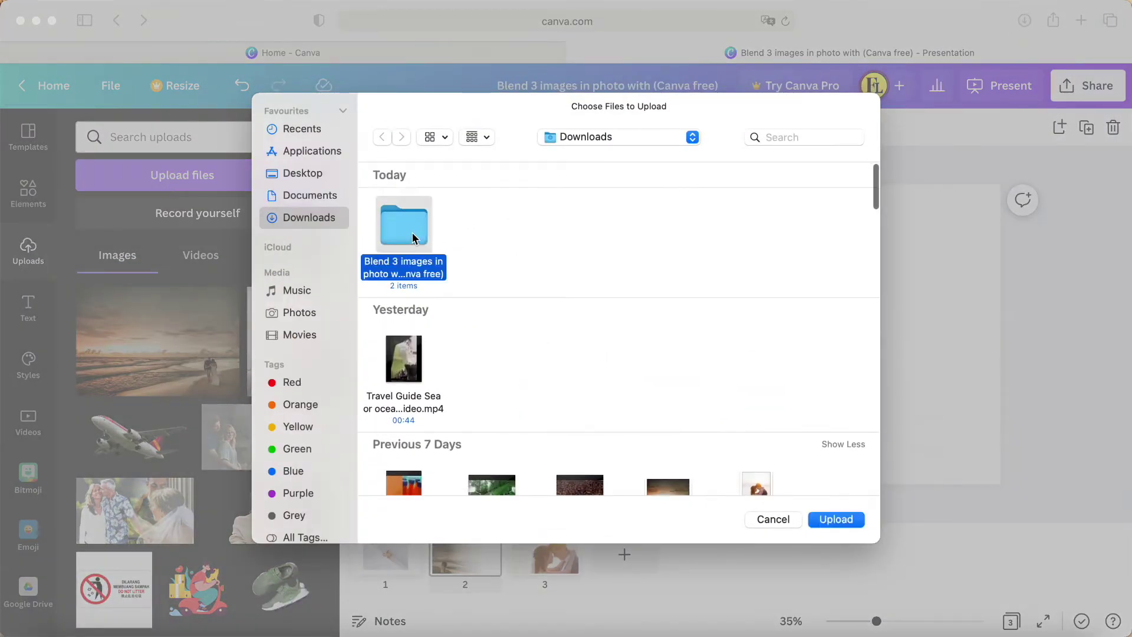
drag(576, 300, 403, 222)
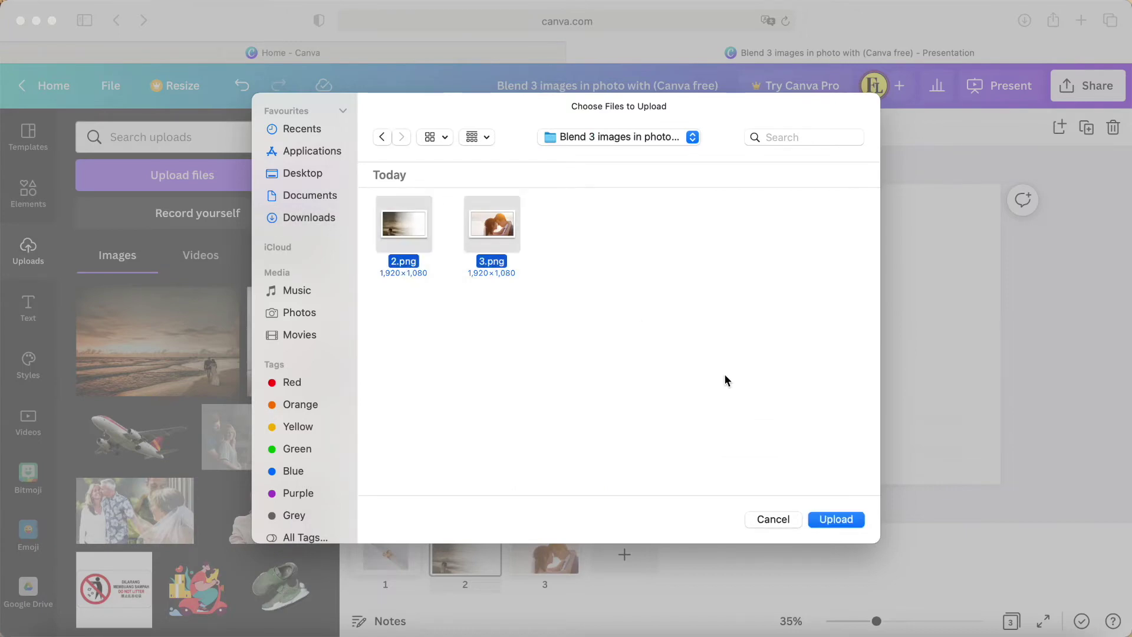
click(826, 519)
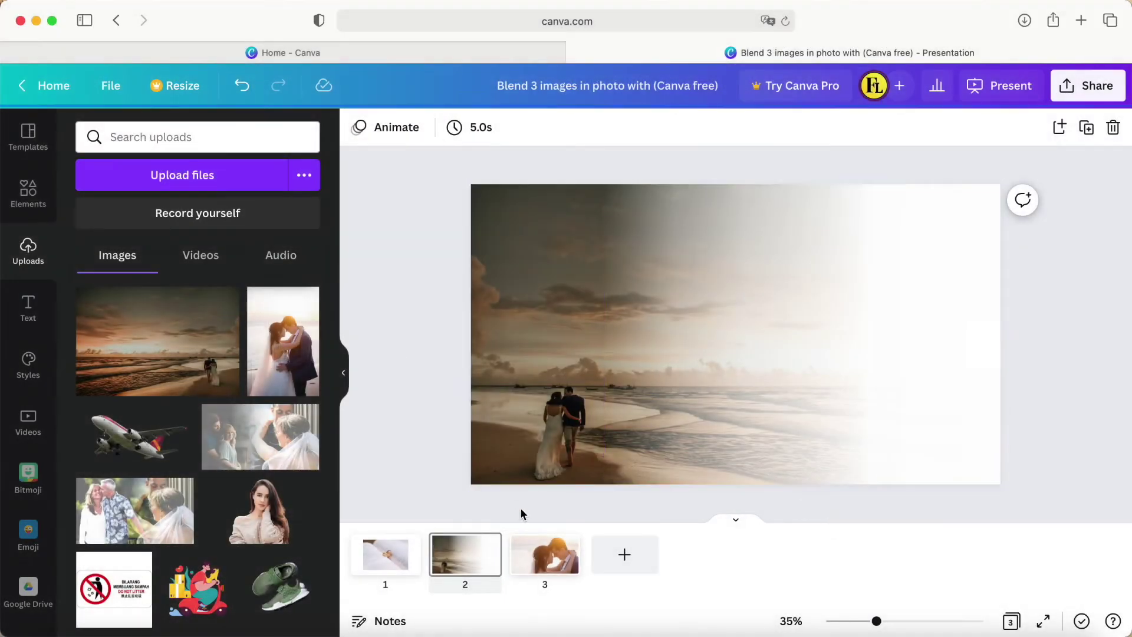
click(625, 555)
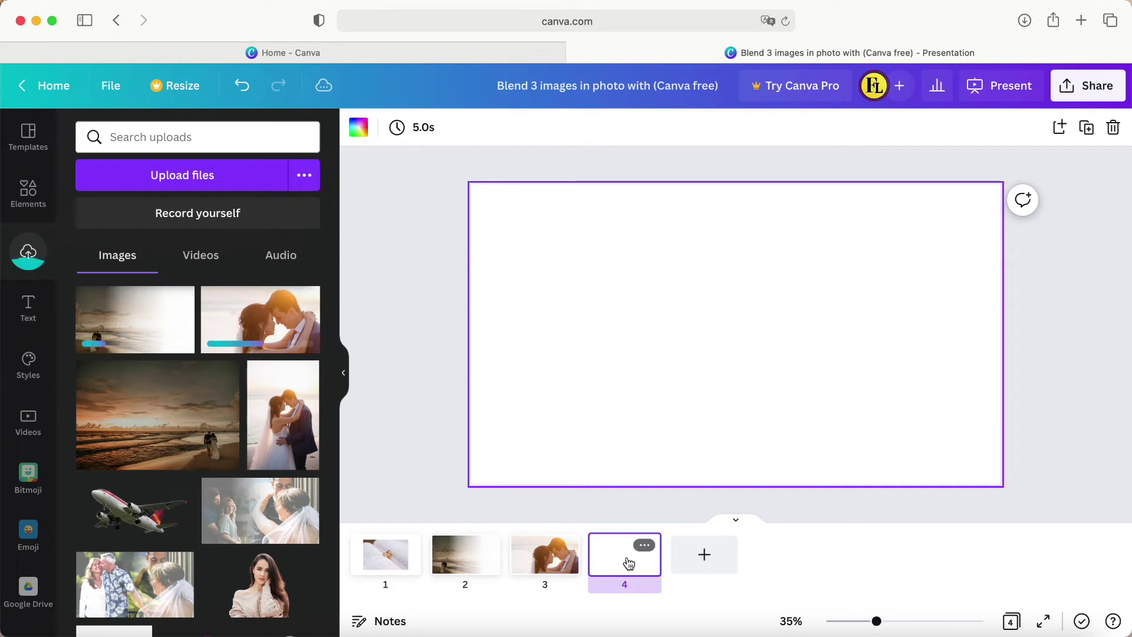
click(136, 329)
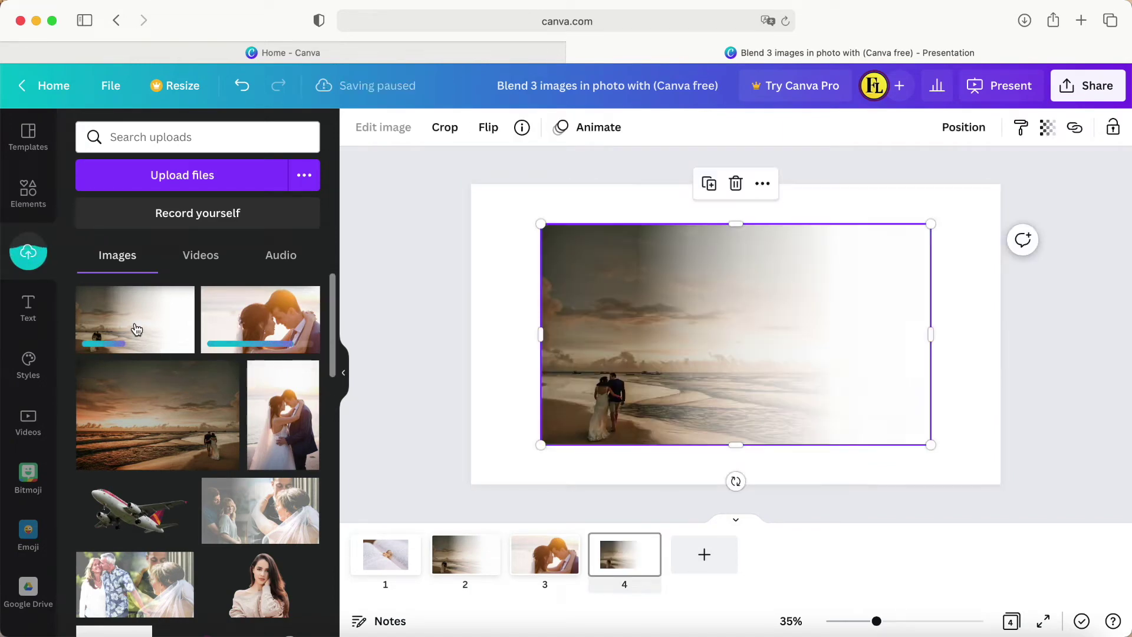
Set the beach image as page 4's background and stretch the couple photo over the whole page
right_click(621, 352)
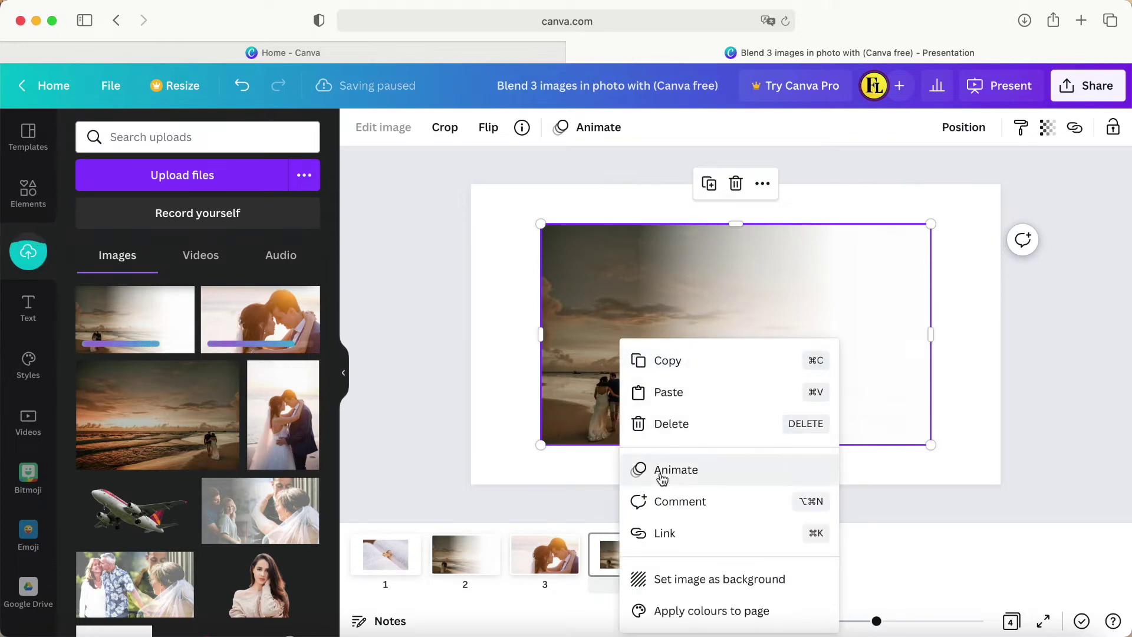
click(664, 577)
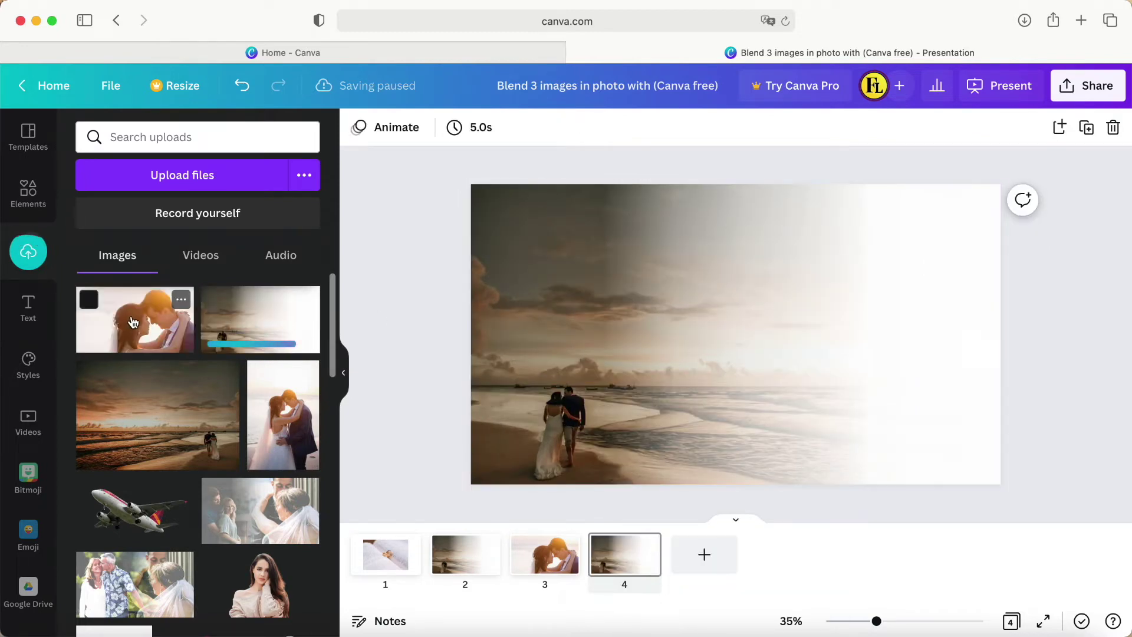
click(135, 325)
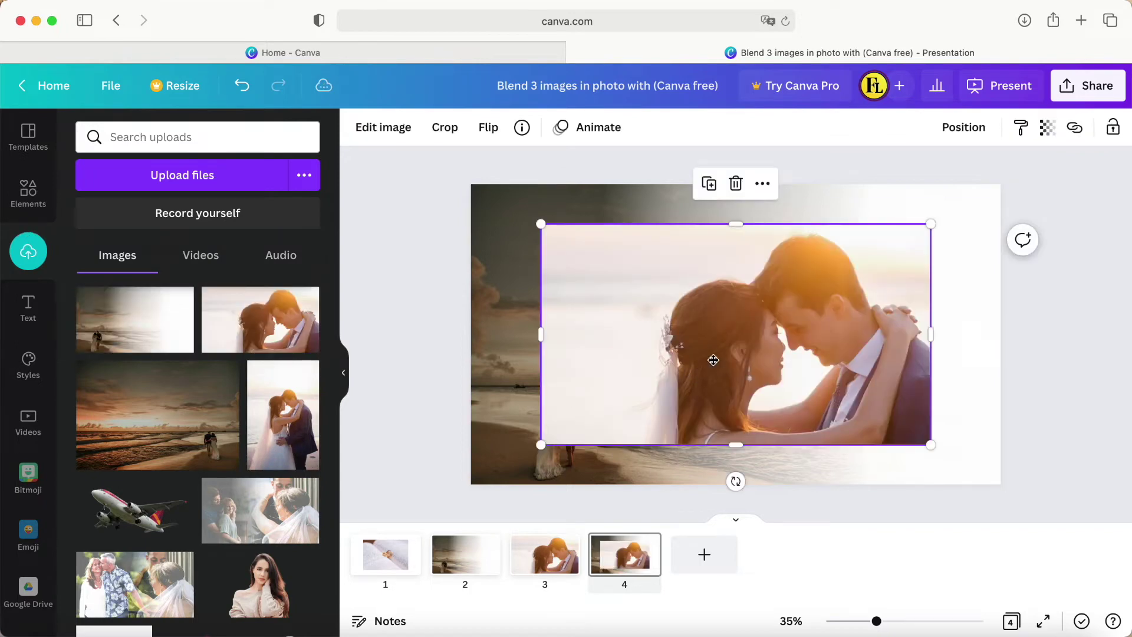
drag(713, 360, 545, 374)
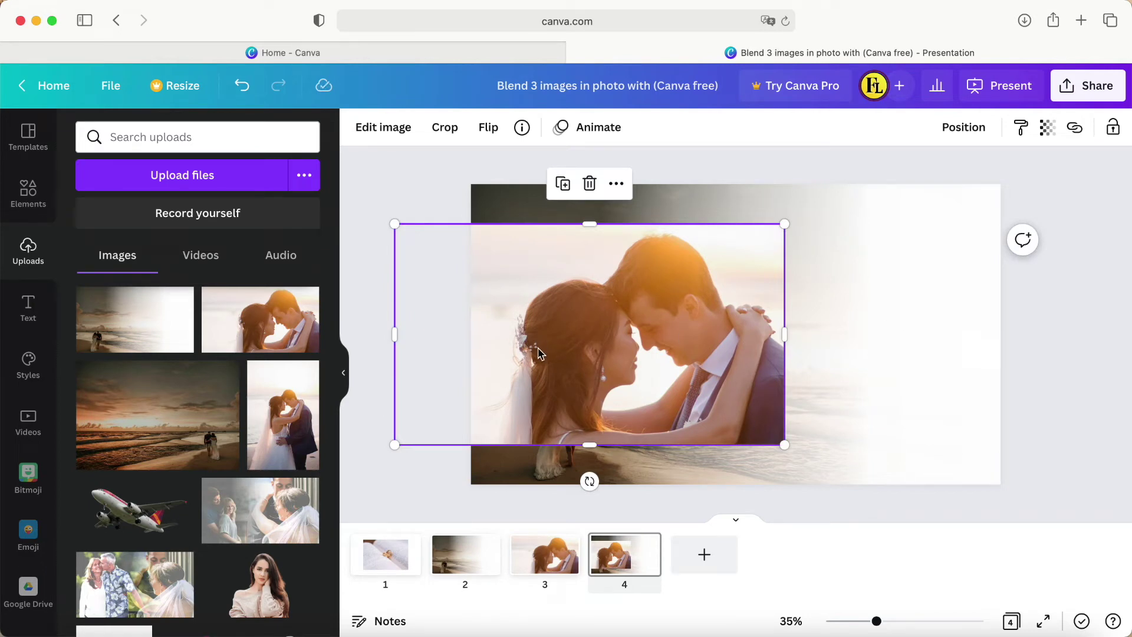
drag(534, 347, 748, 308)
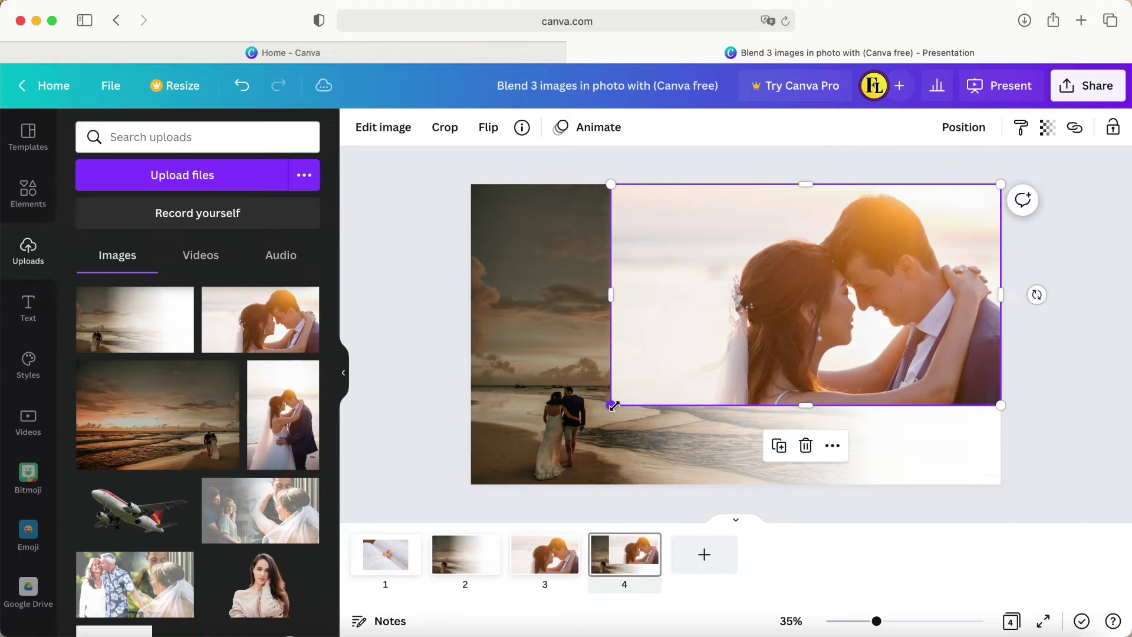
drag(611, 405, 472, 485)
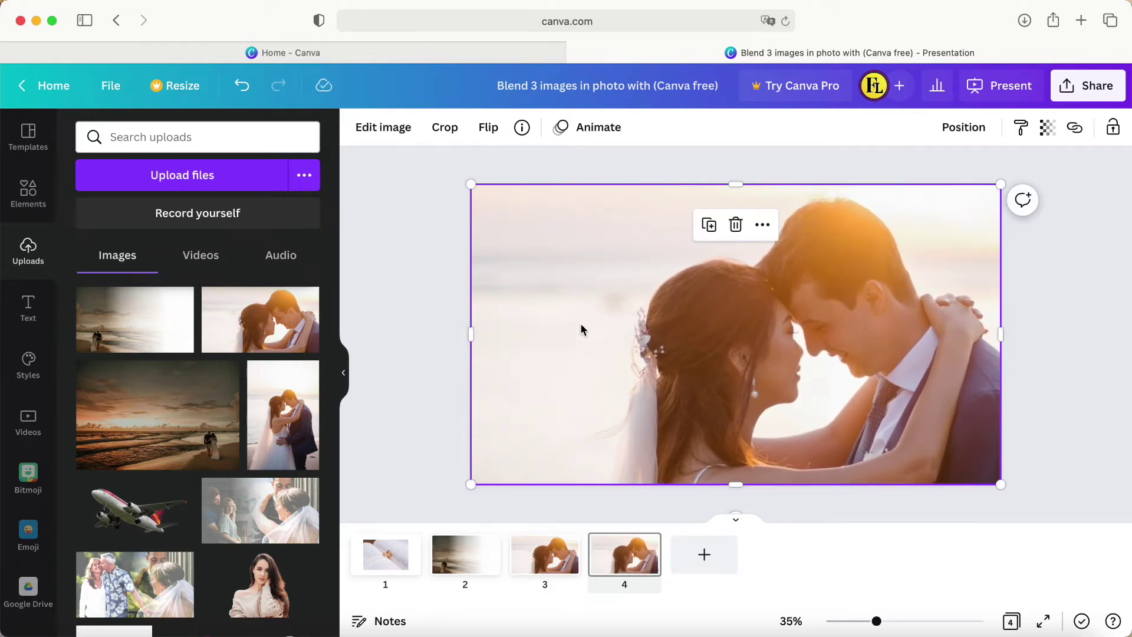
Set the couple photo's transparency to 51
click(1047, 129)
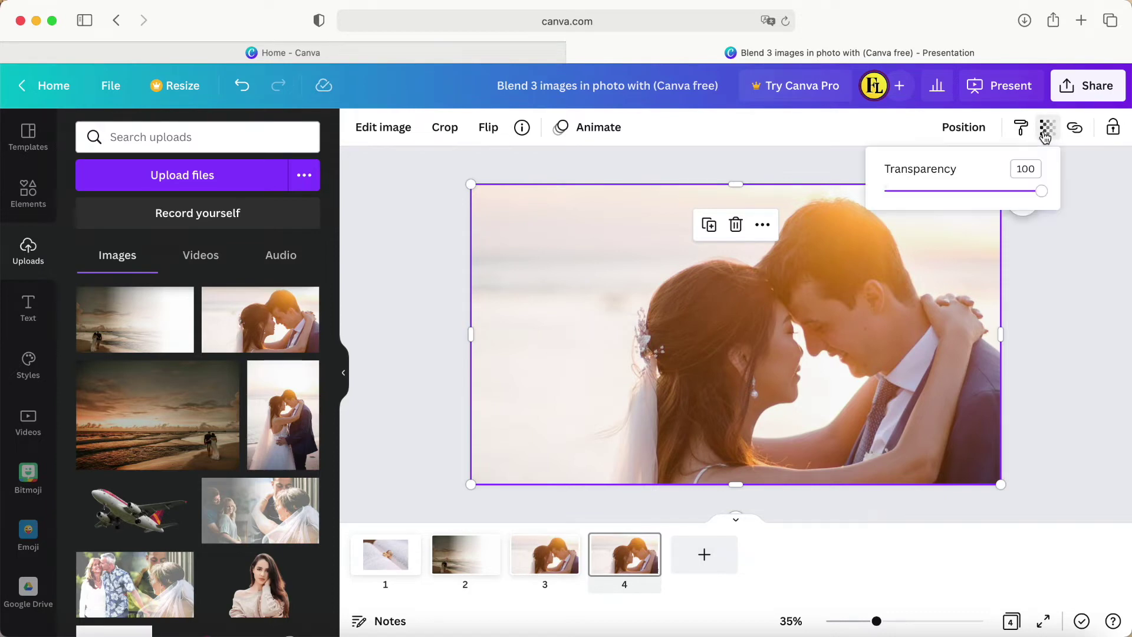
drag(1042, 197, 969, 200)
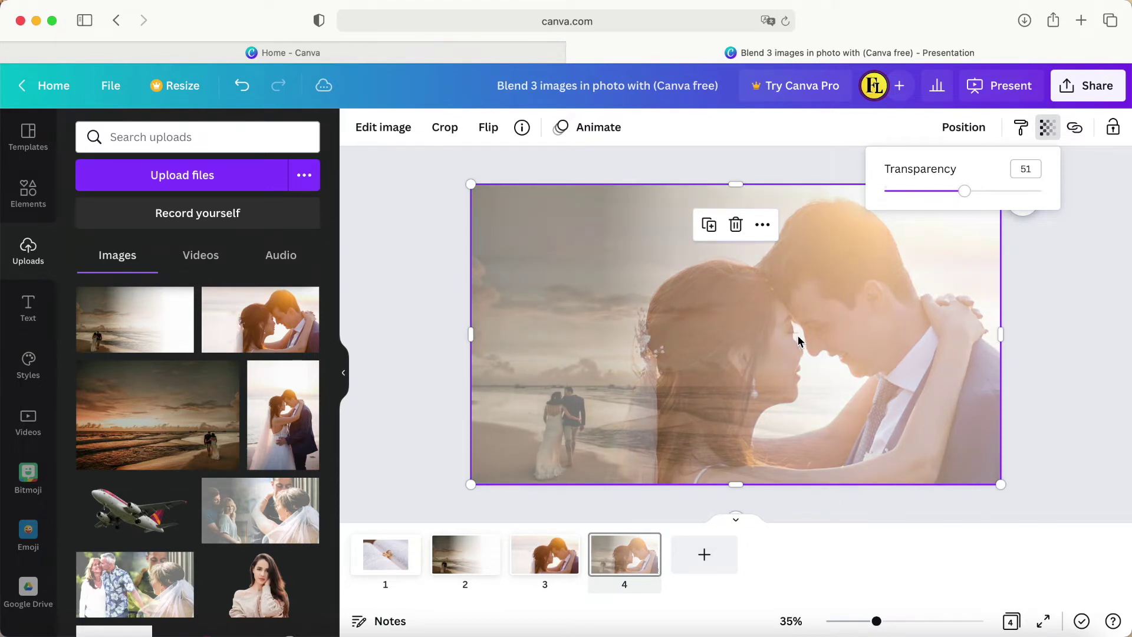
click(701, 373)
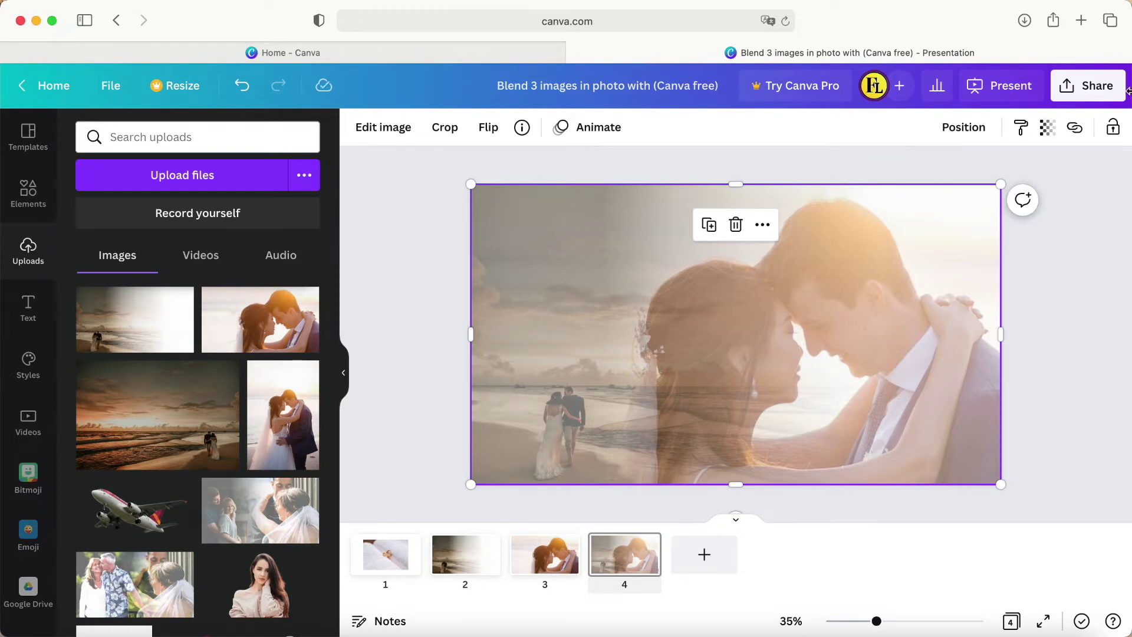
Export page 4 alone as a PNG file and add a blank fifth page
click(1073, 92)
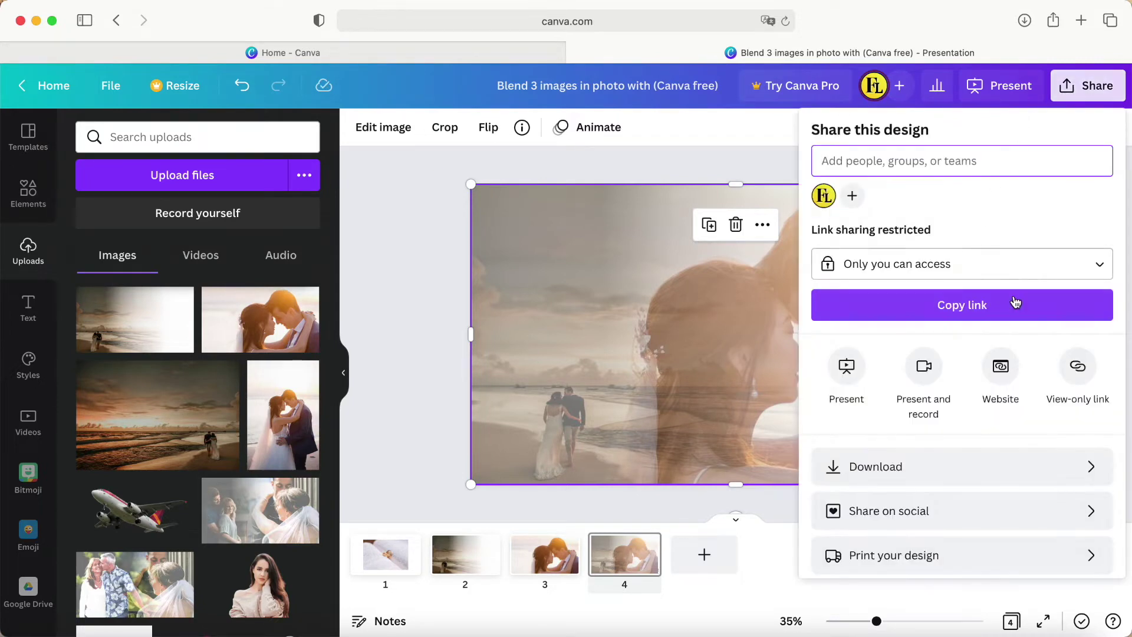
click(1003, 469)
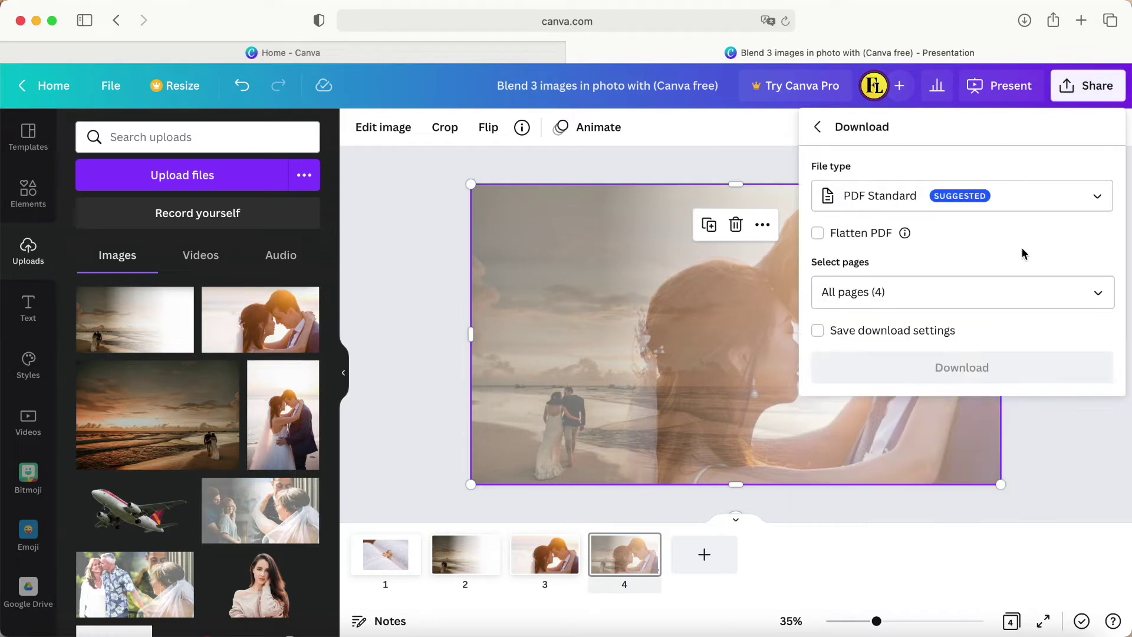
click(1105, 195)
click(885, 295)
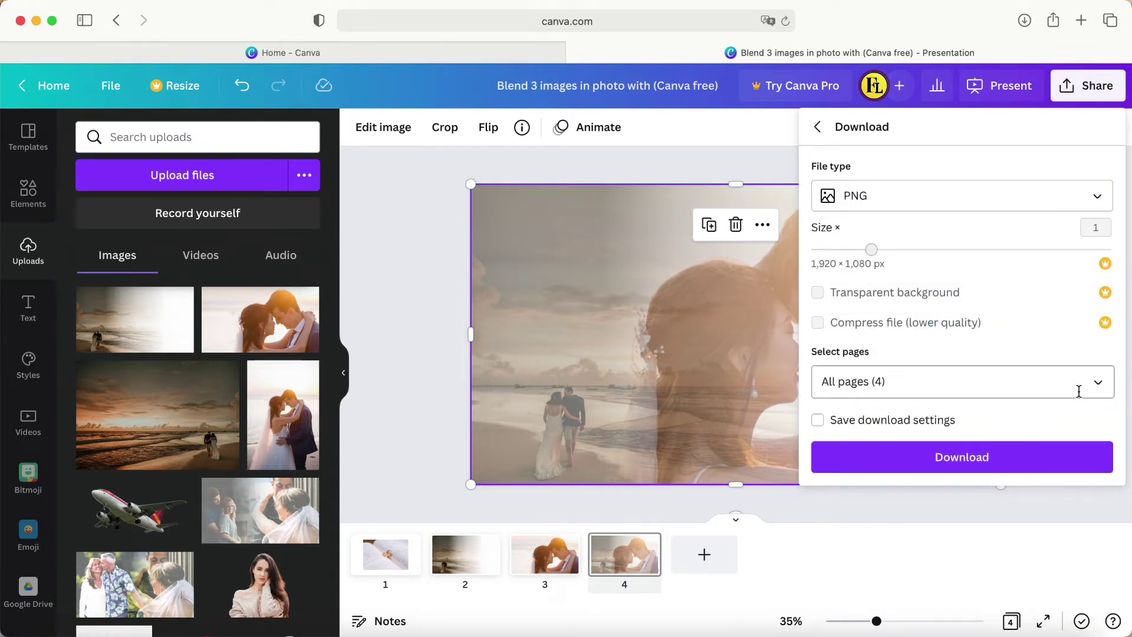
click(1078, 392)
click(1100, 127)
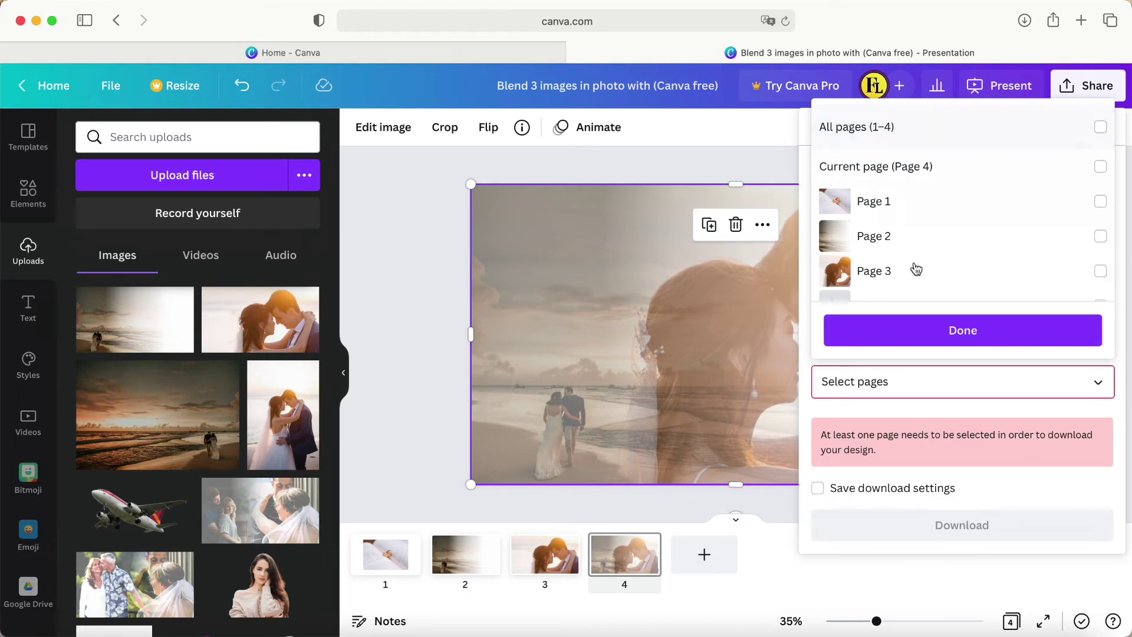
scroll(902, 278, down, 1)
click(873, 277)
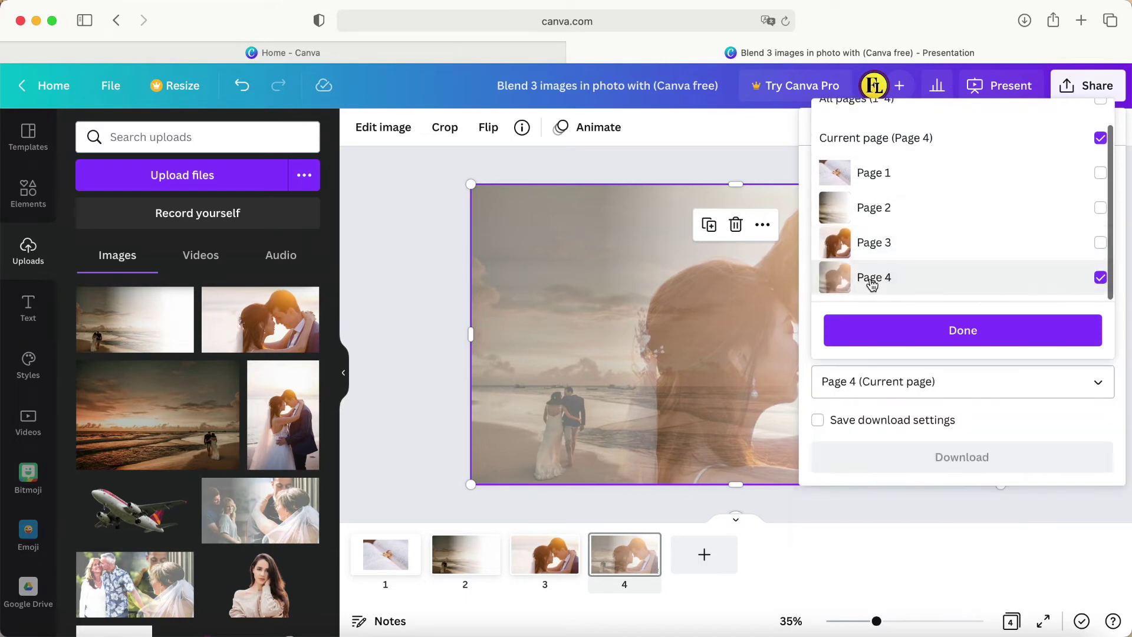
click(940, 338)
click(953, 462)
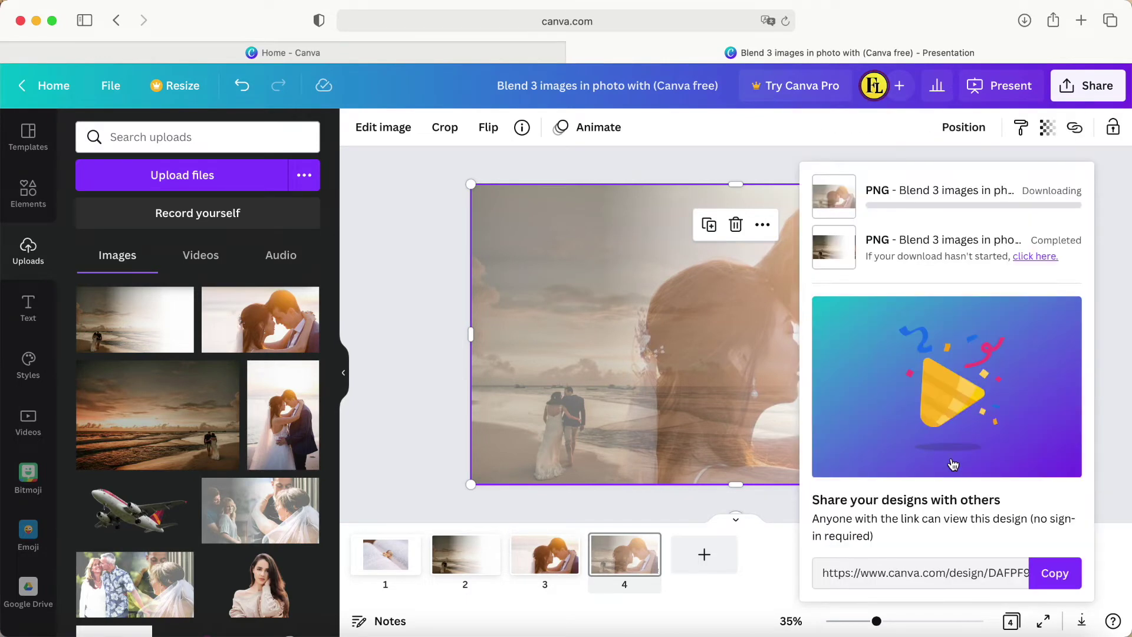
click(705, 556)
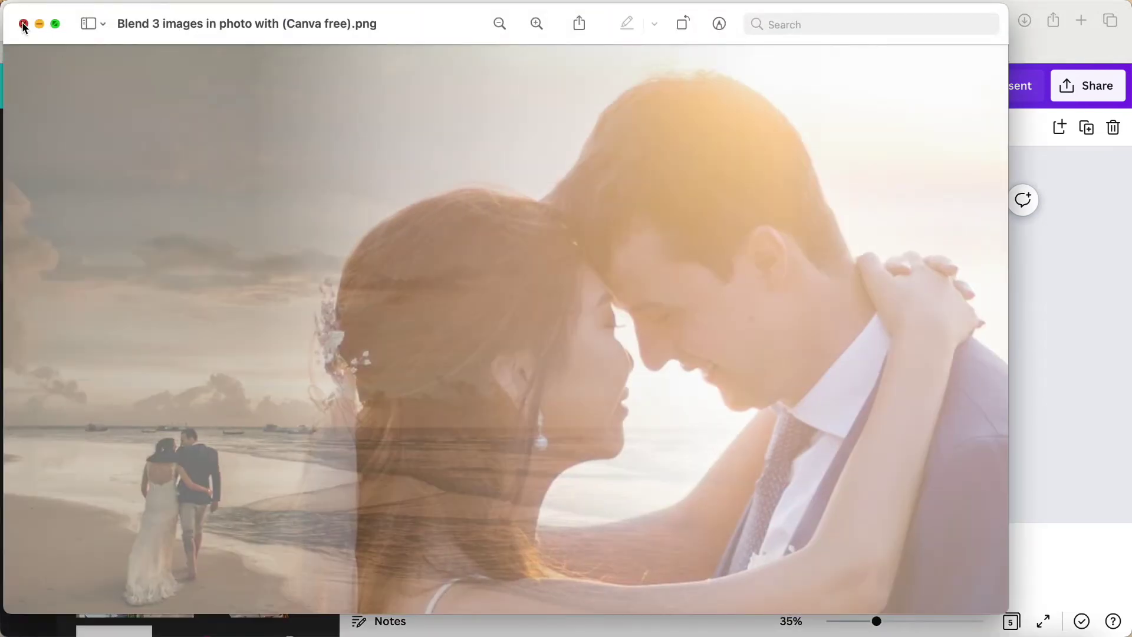
click(23, 24)
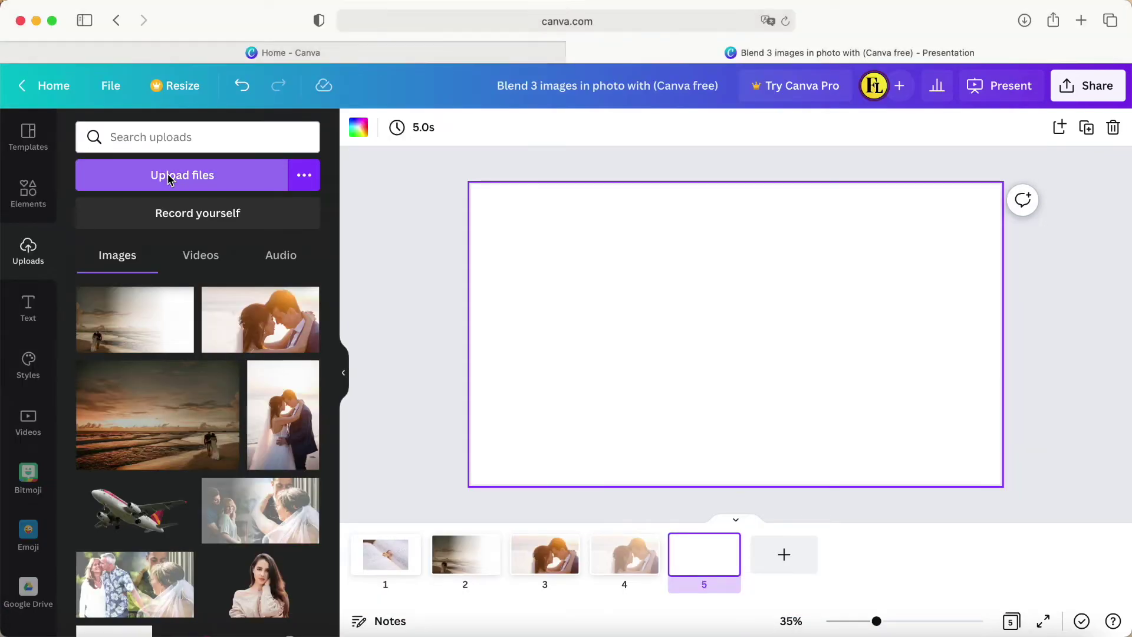
Upload the downloaded blended PNG from the Downloads folder
click(169, 177)
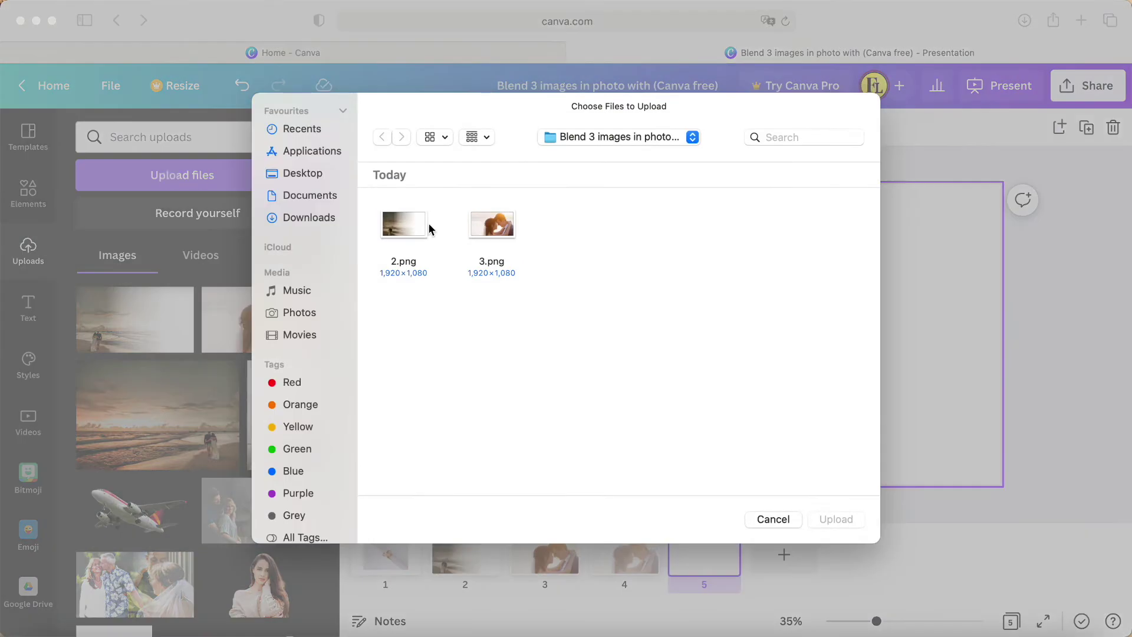
click(309, 217)
click(481, 223)
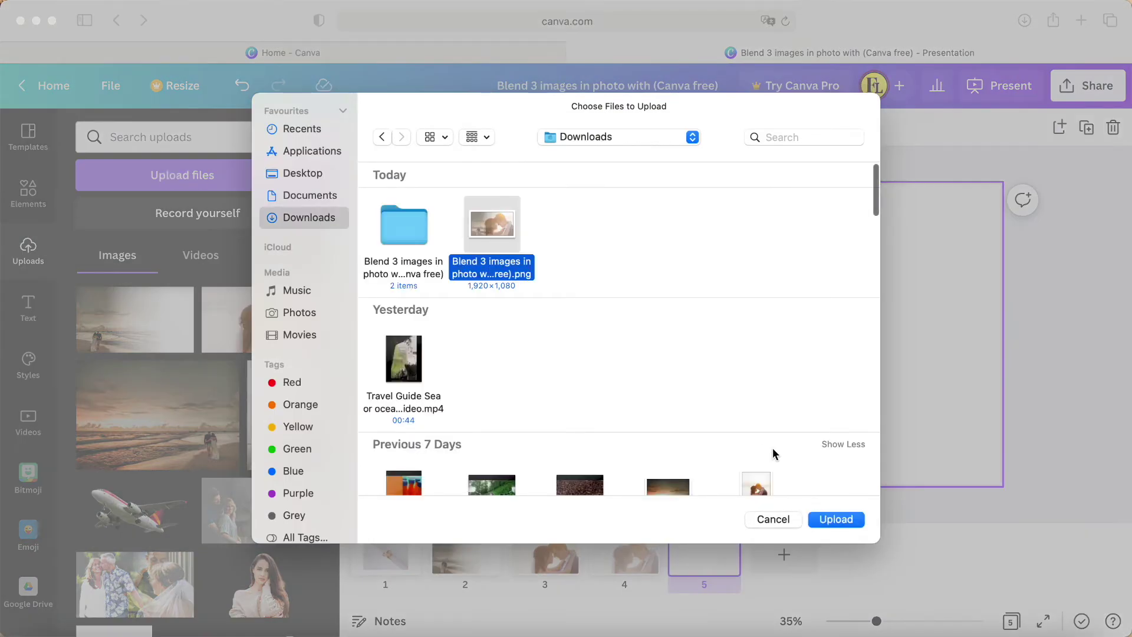
click(830, 521)
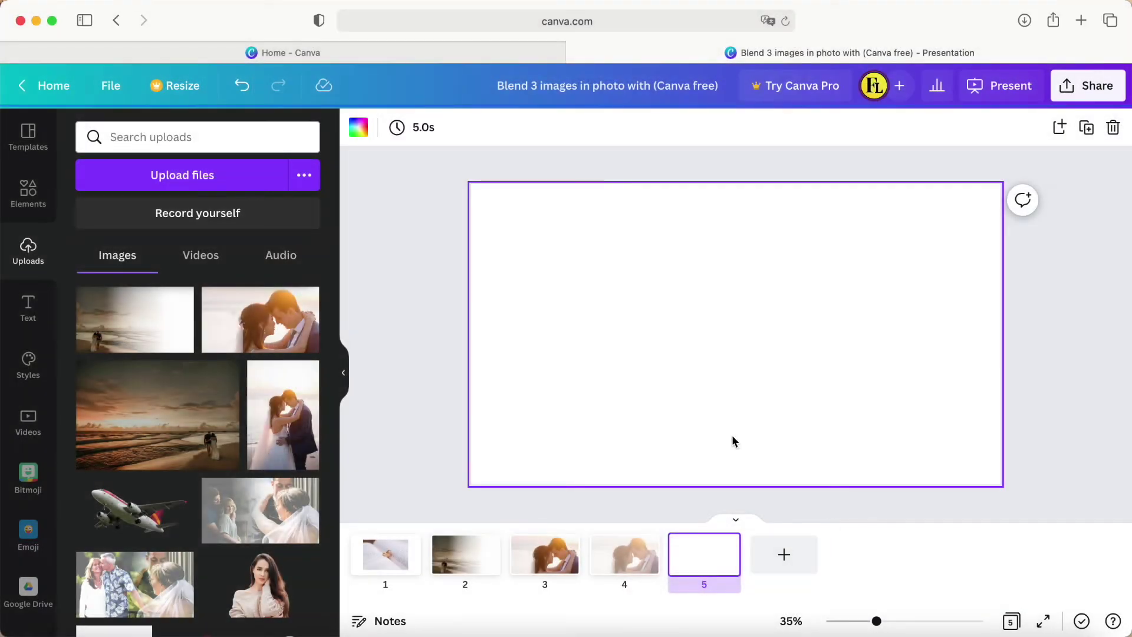
Add the uploaded blend to page 5, set it as the page background, and open its image editing options
click(126, 317)
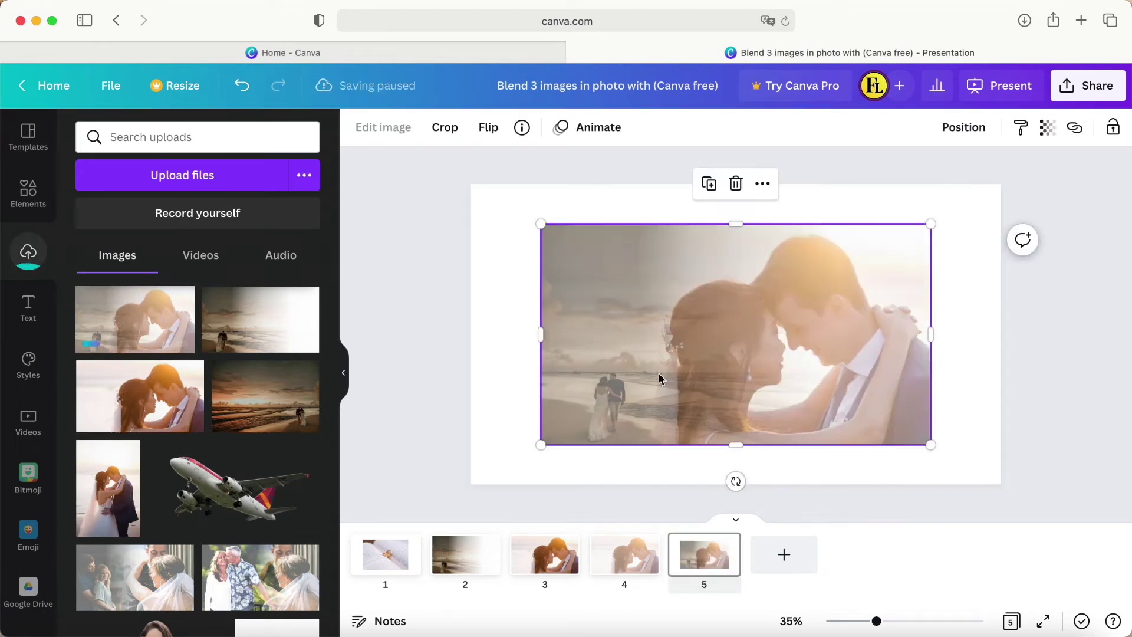
right_click(683, 348)
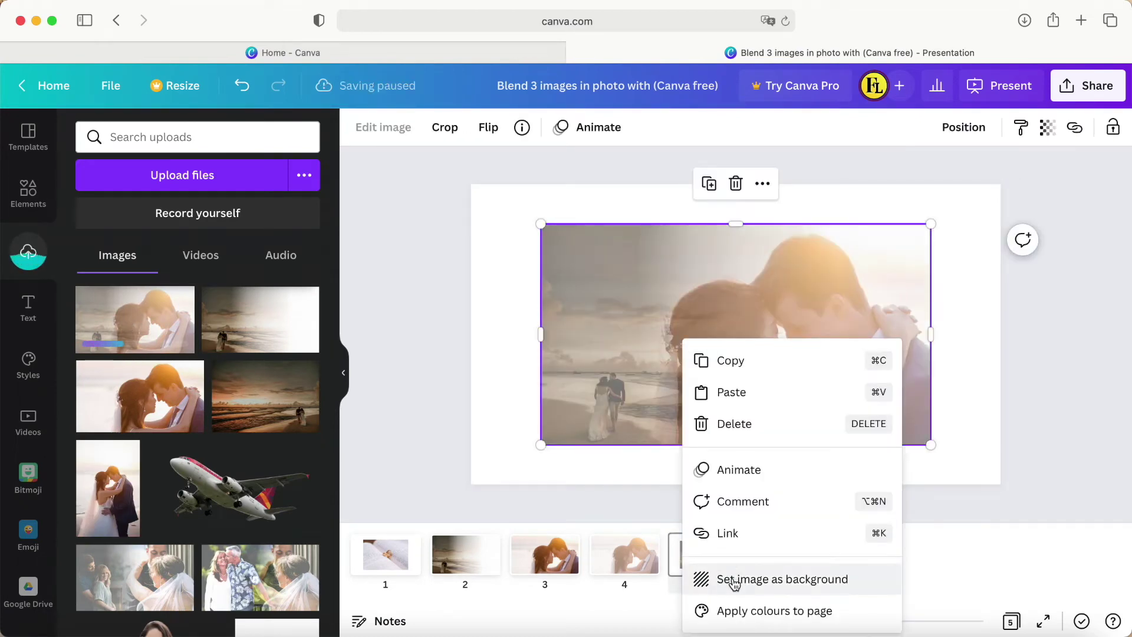
click(702, 581)
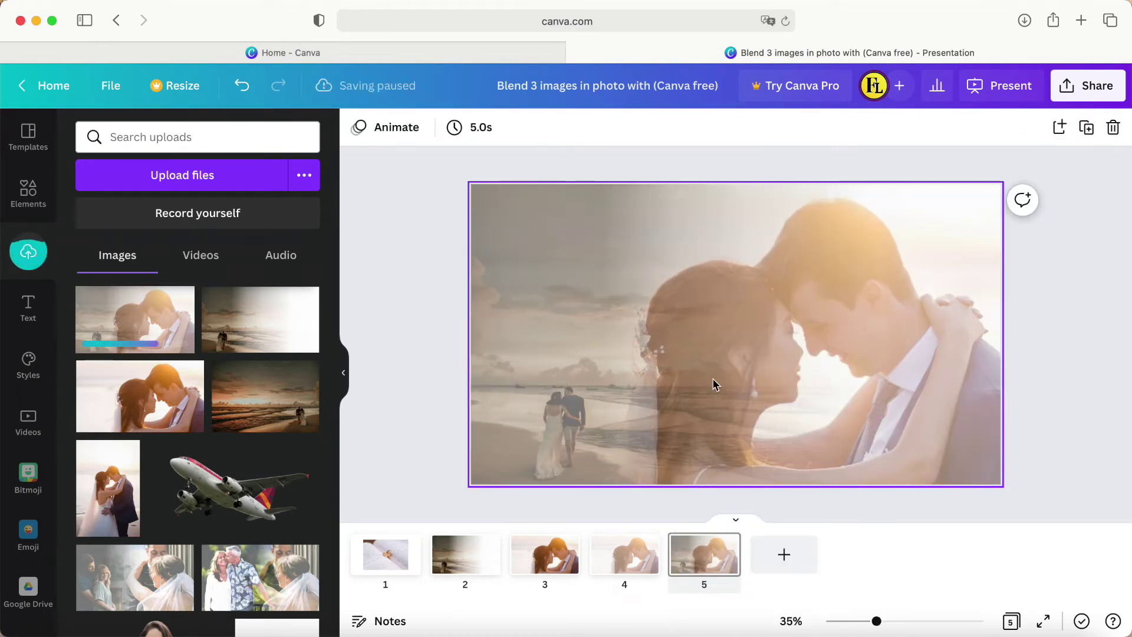
click(544, 302)
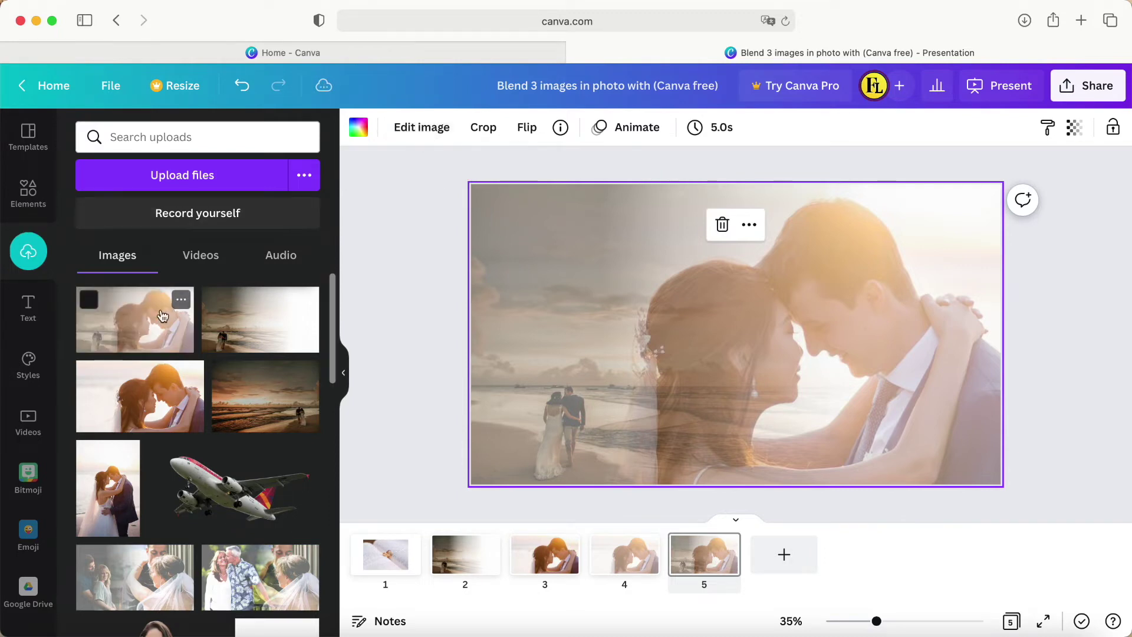
click(425, 131)
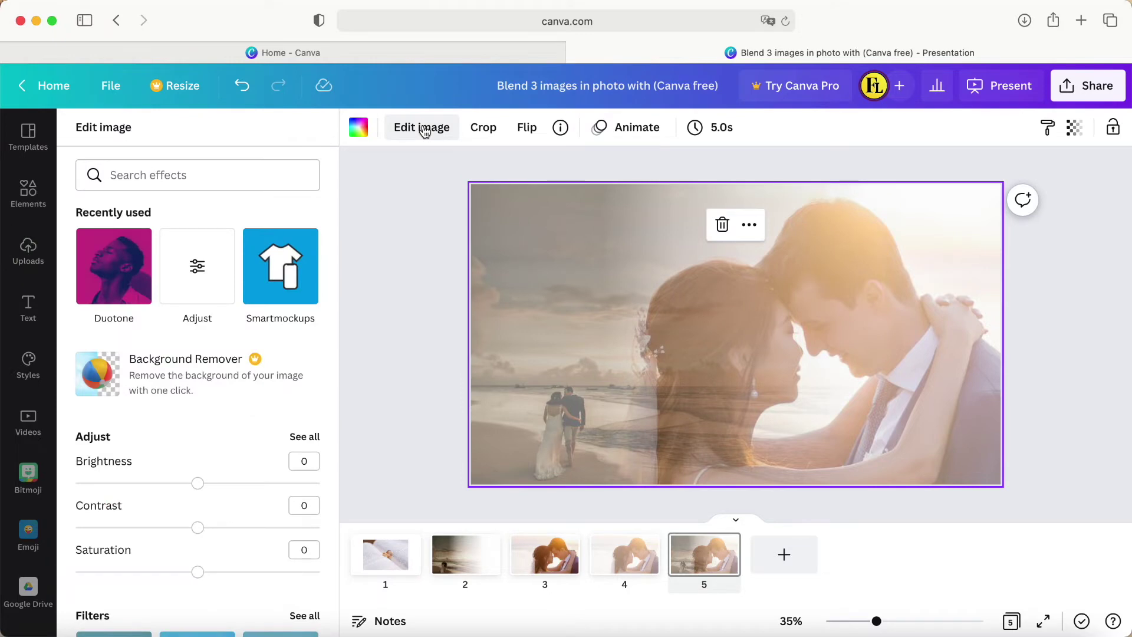
Adjust the page 5 blend to brightness −15, contrast 50 and saturation 71, then deselect it
click(198, 284)
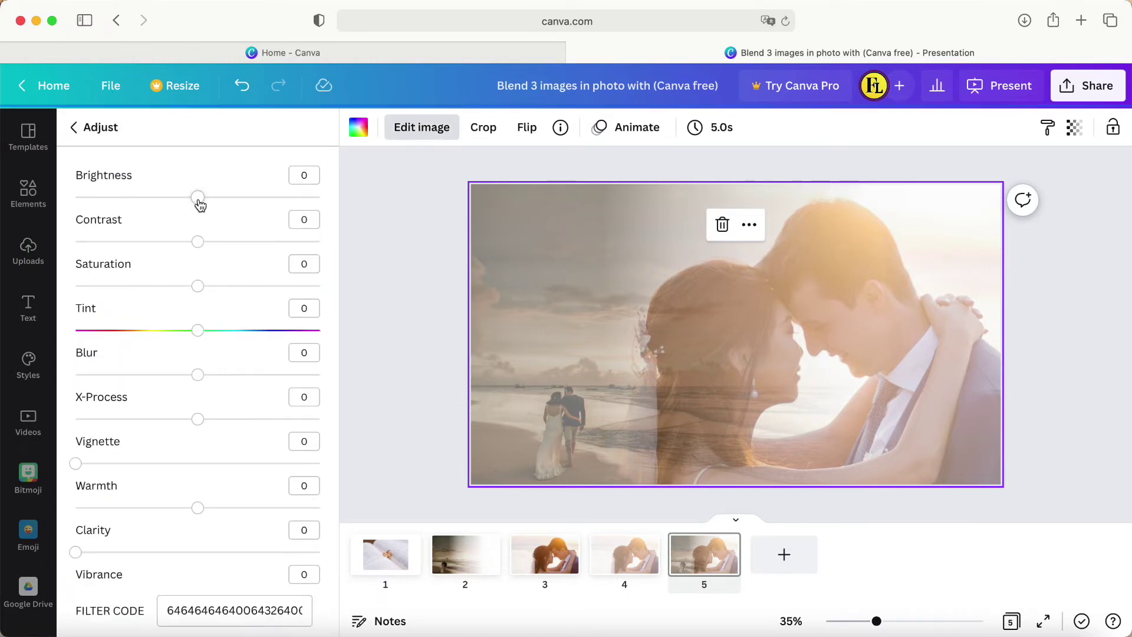
drag(200, 204, 177, 203)
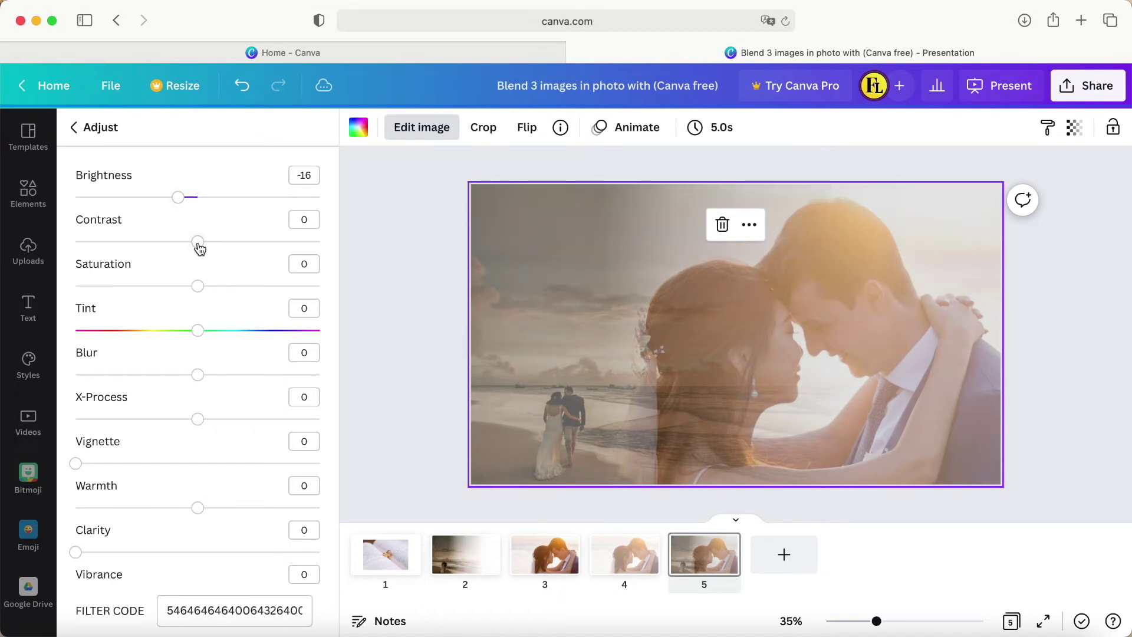
drag(200, 248, 262, 250)
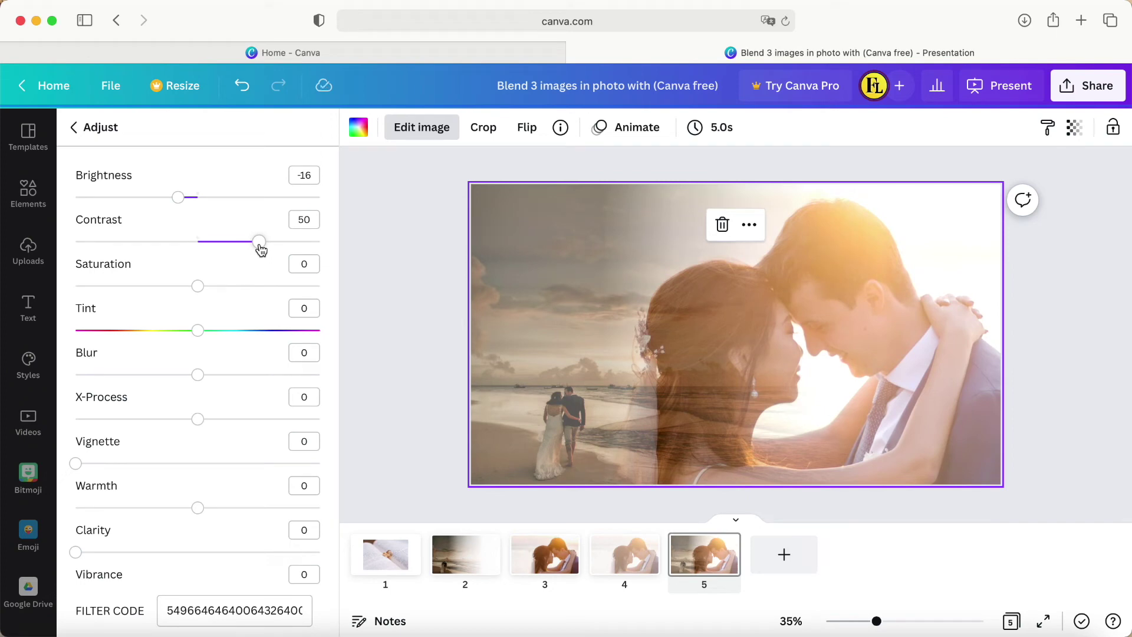
drag(200, 288, 280, 295)
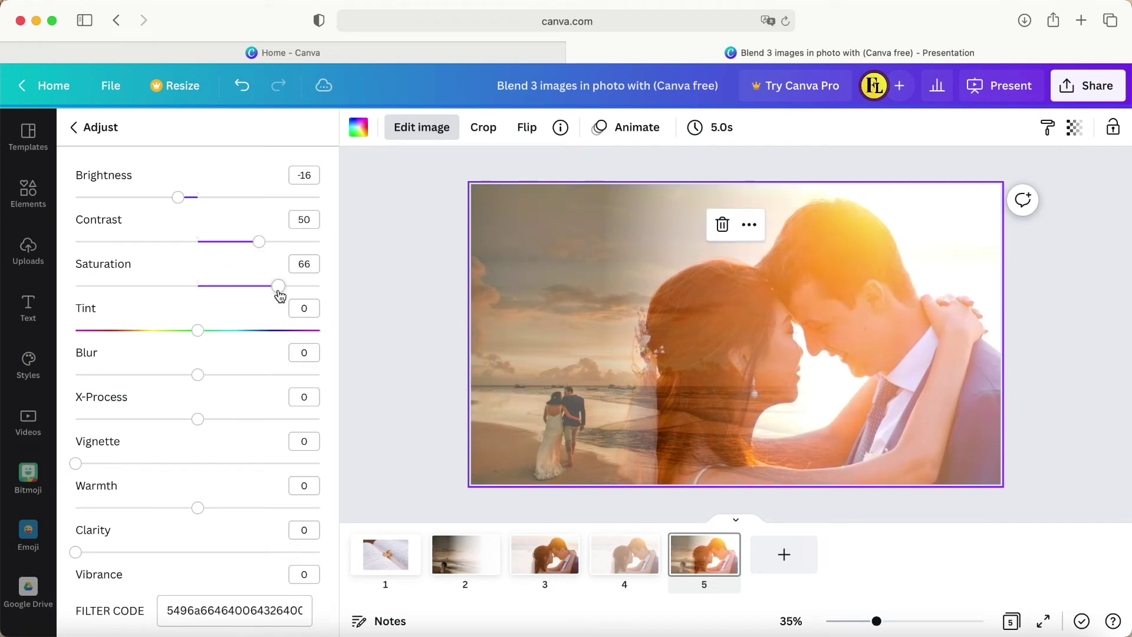
drag(280, 295, 321, 294)
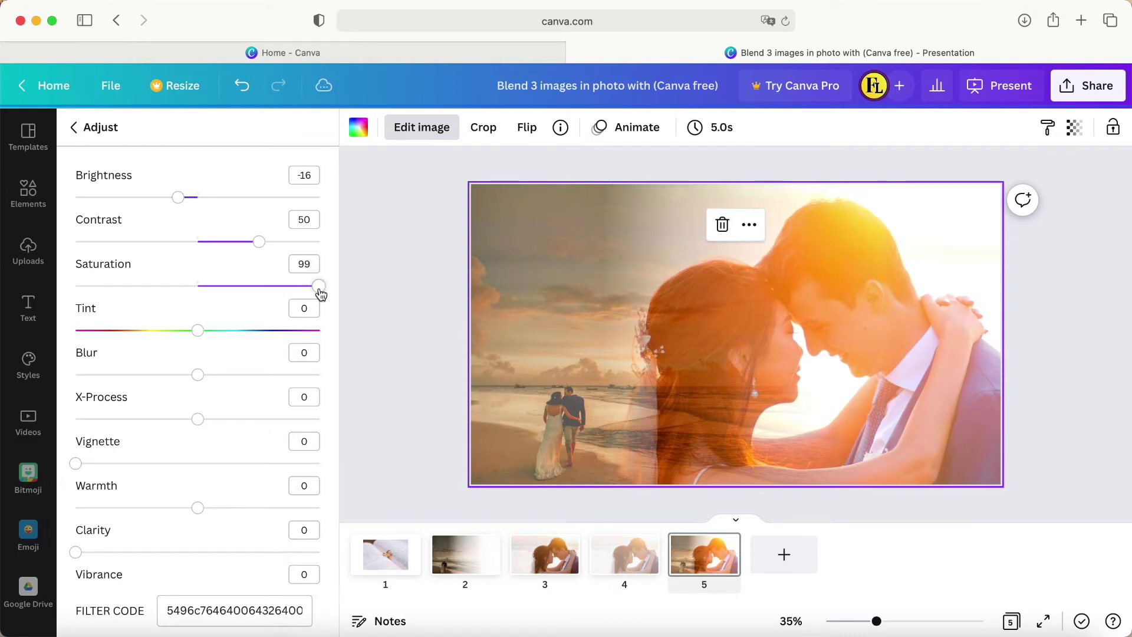
drag(320, 293, 331, 286)
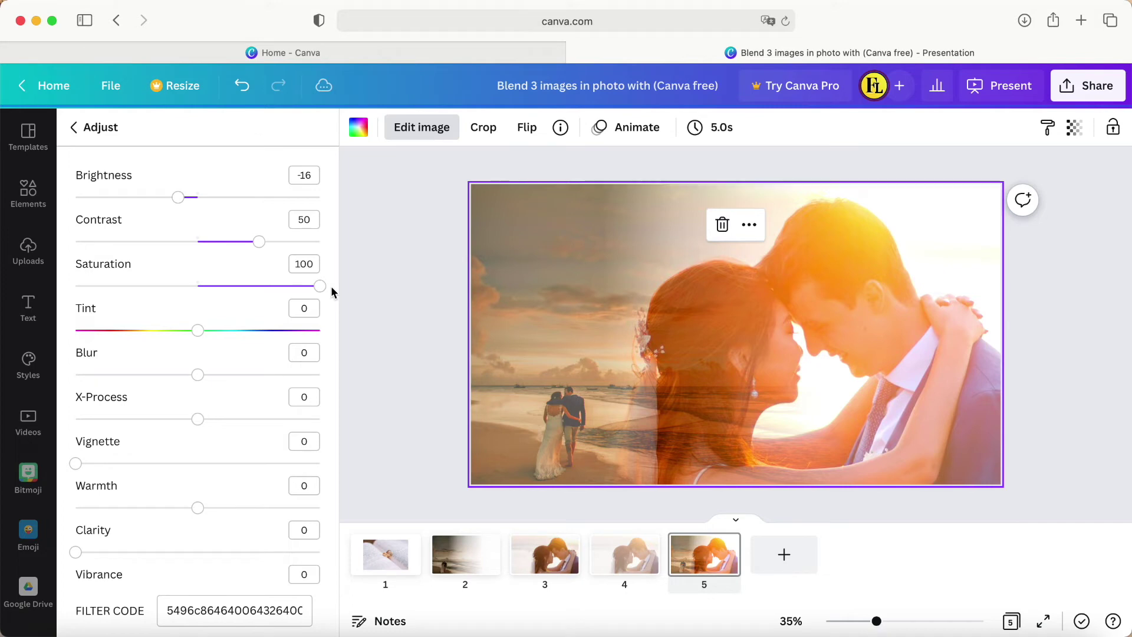
click(288, 287)
drag(290, 288, 287, 287)
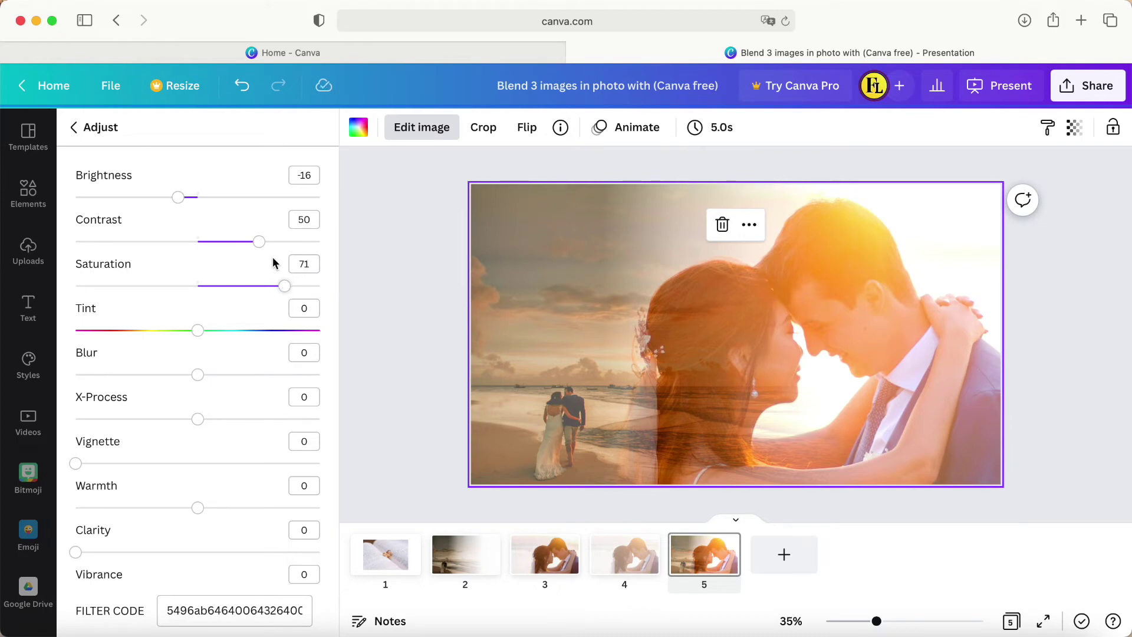
click(317, 177)
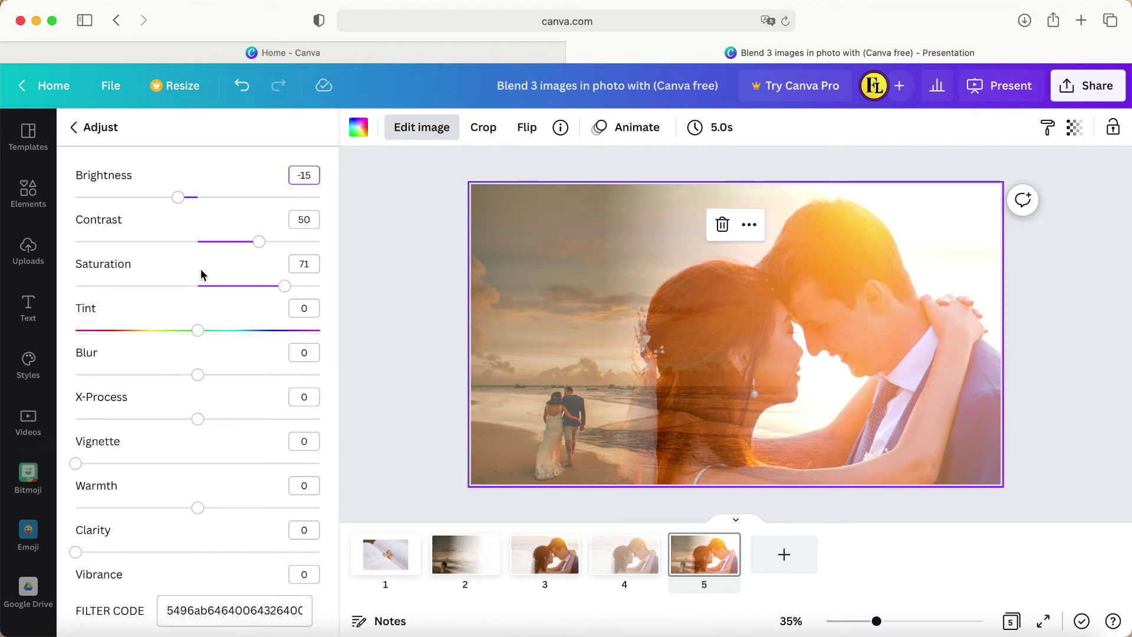
key(Escape)
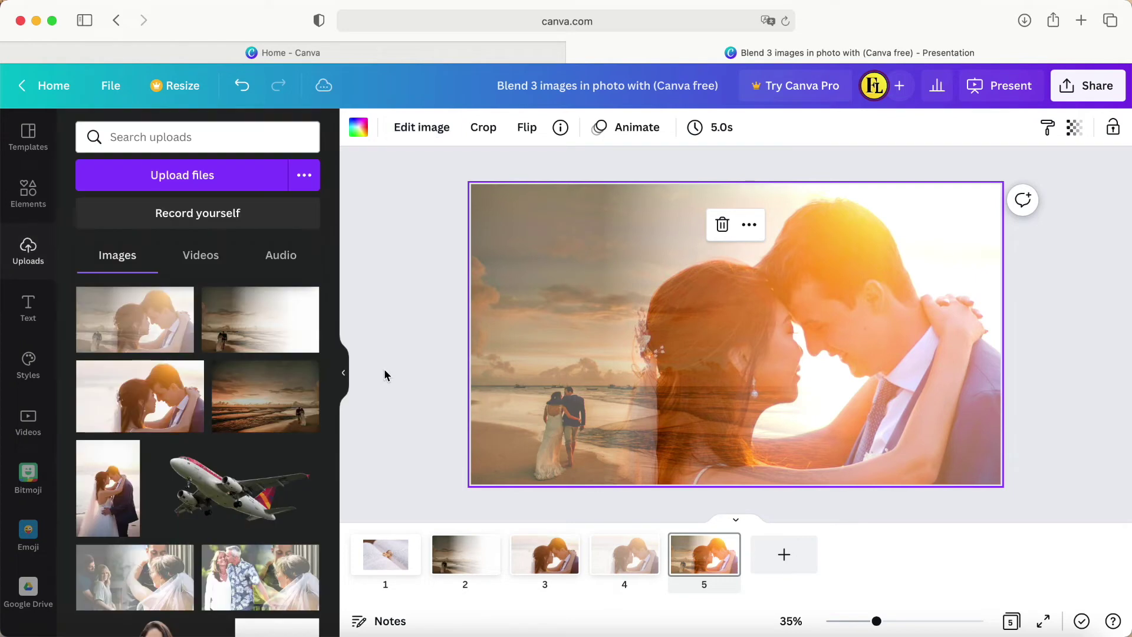
click(384, 375)
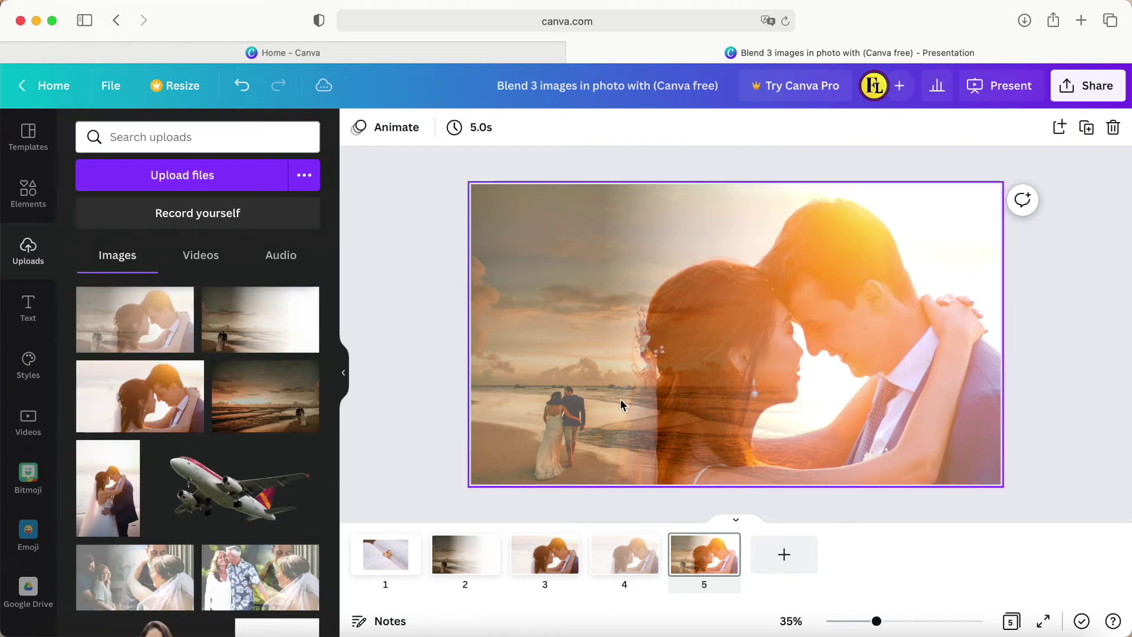
Copy the rings-on-book photo from page 1 and paste it onto page 5
click(384, 560)
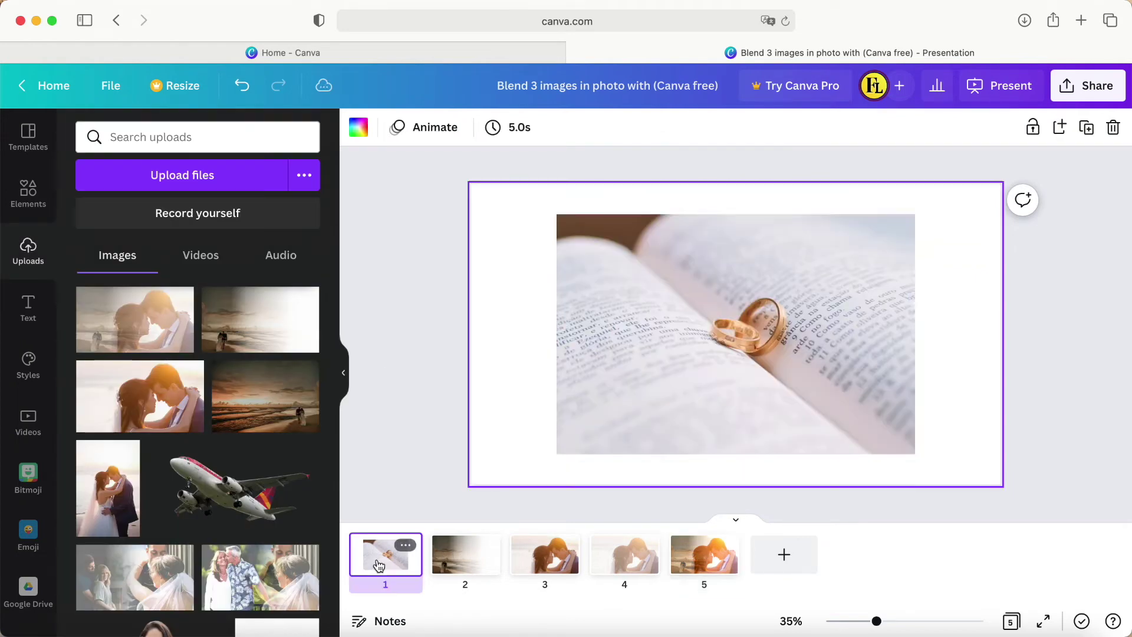
click(657, 338)
right_click(657, 339)
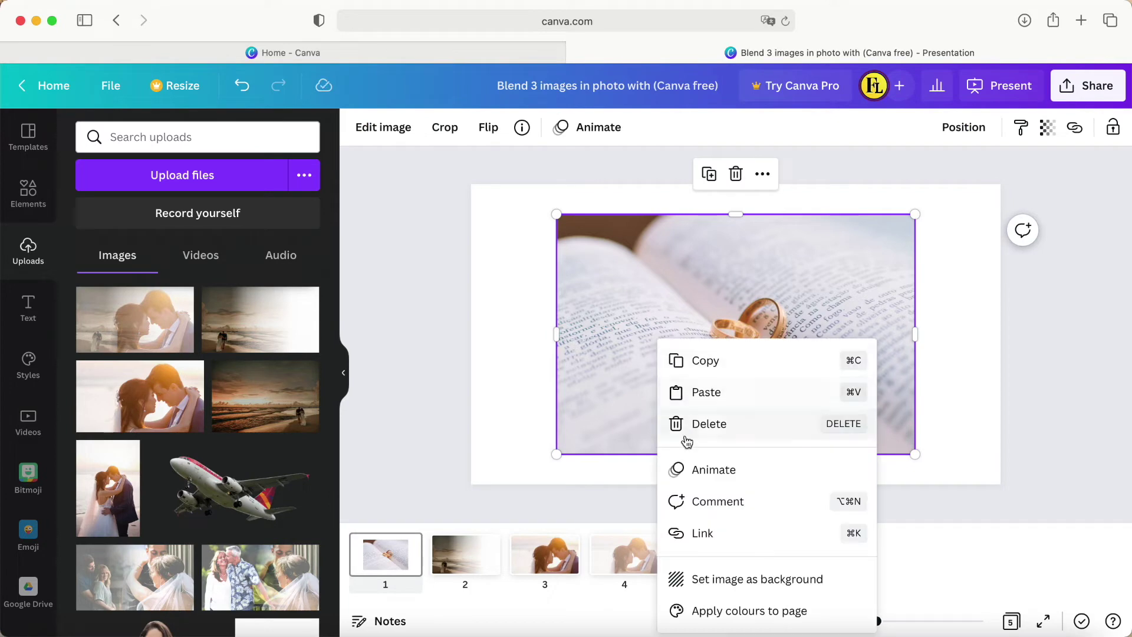
click(705, 362)
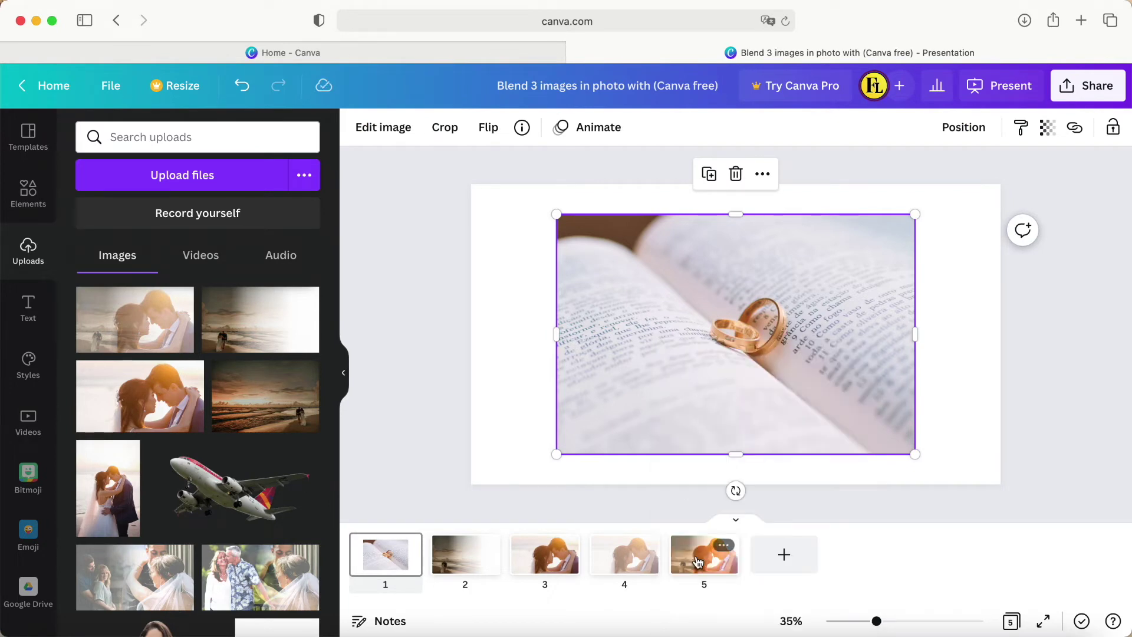
click(727, 548)
click(617, 330)
right_click(617, 330)
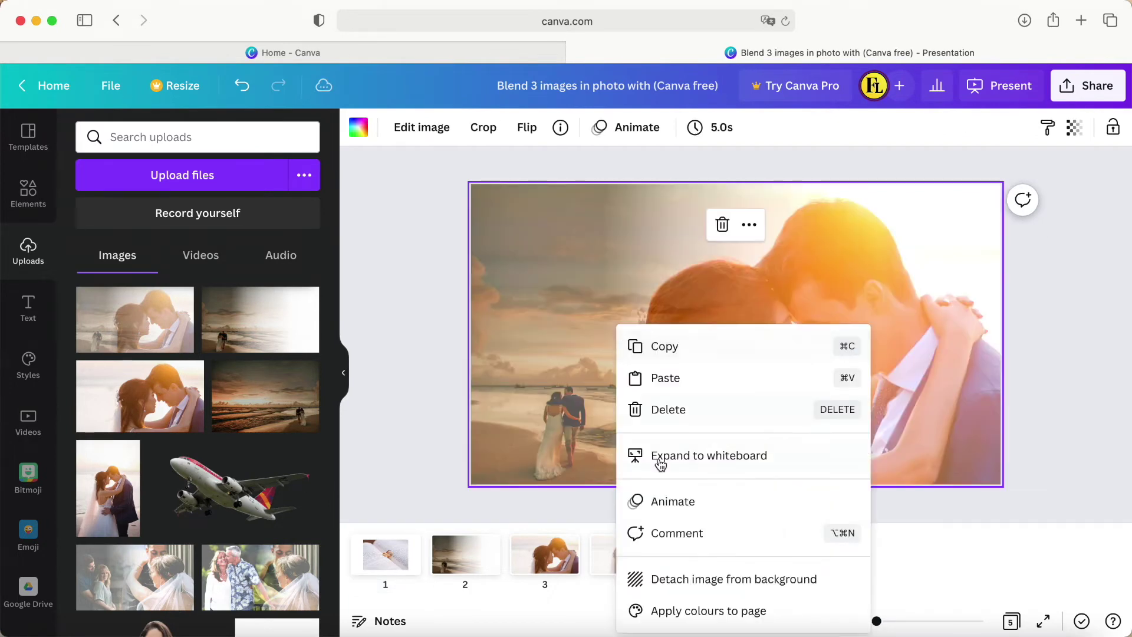
click(659, 380)
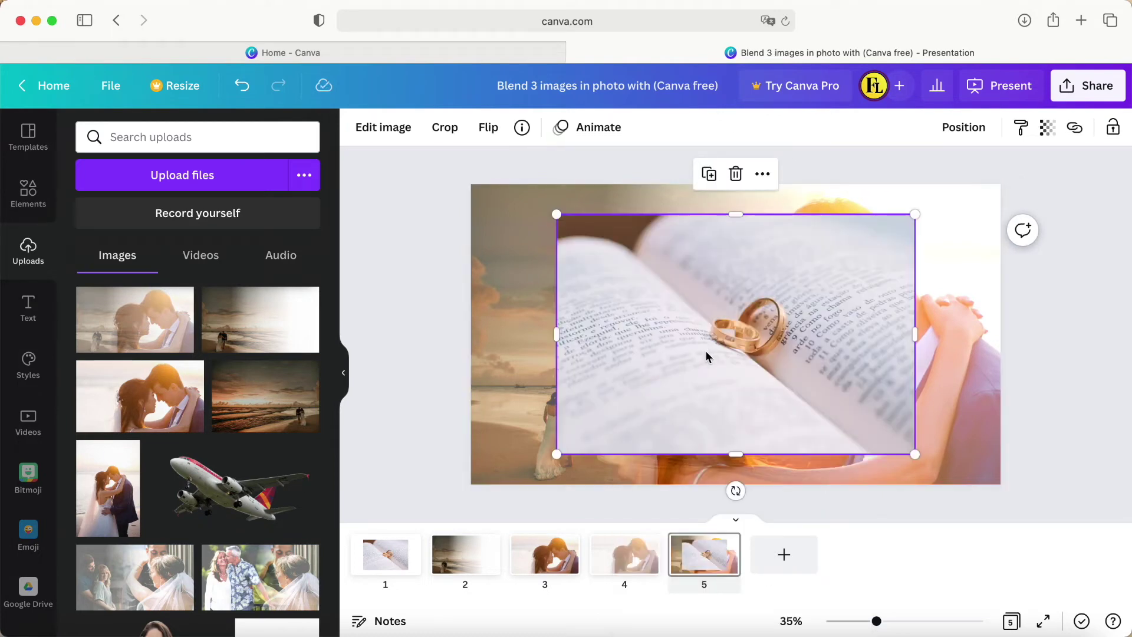
Enlarge and reposition the pasted rings photo so it covers the whole slide
drag(752, 338, 838, 309)
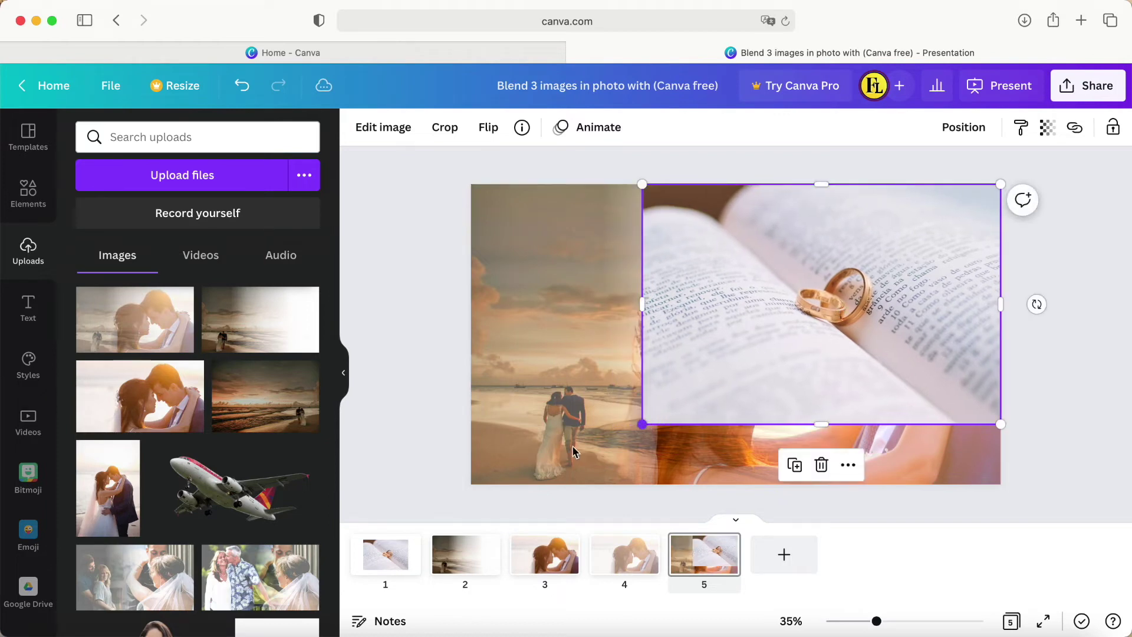
drag(575, 452, 435, 489)
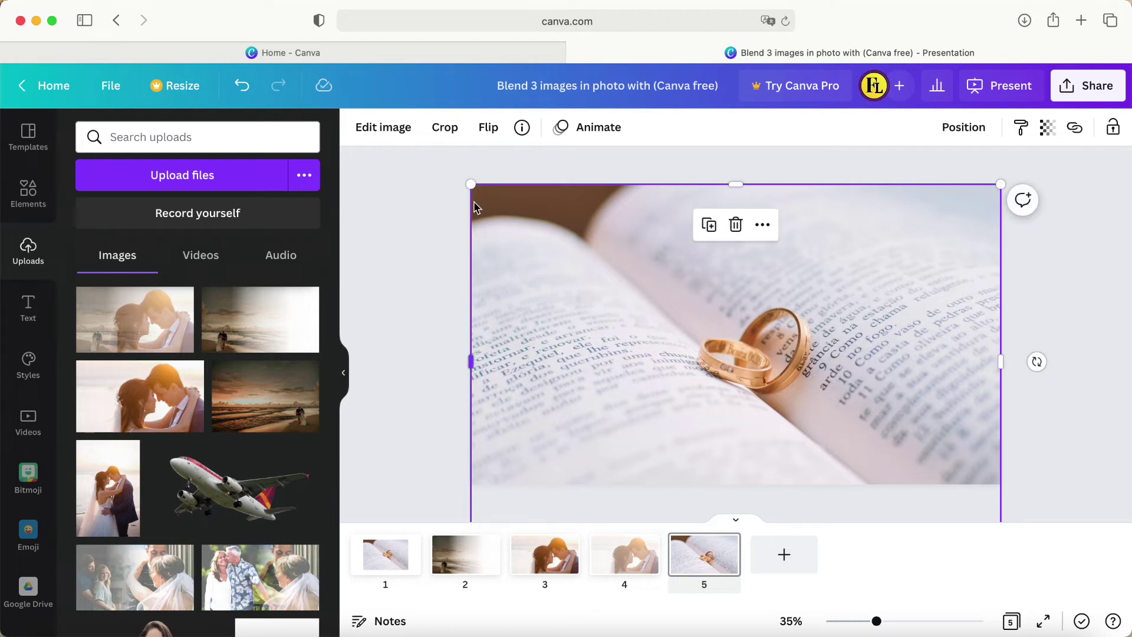
drag(470, 184, 308, 114)
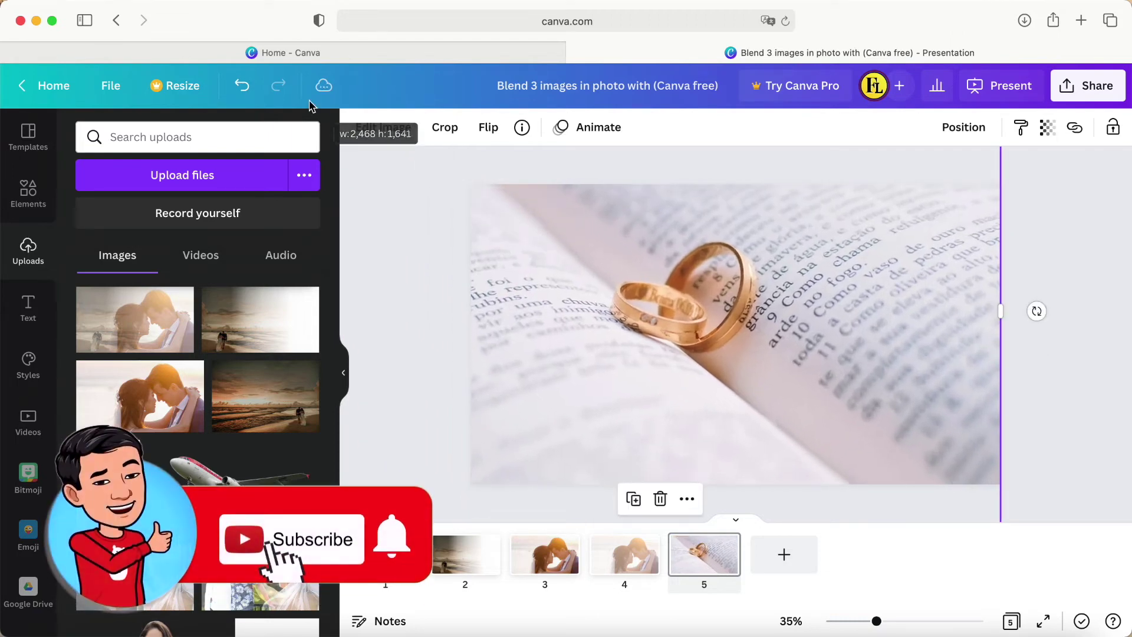
drag(595, 304, 792, 425)
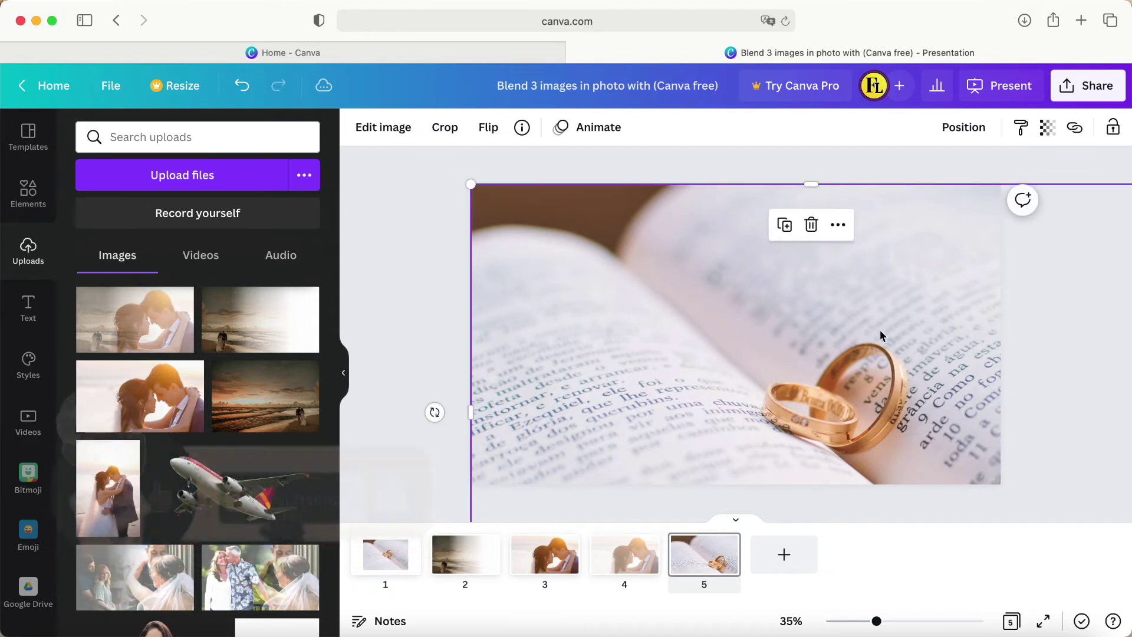
Set the rings photo's transparency to 50
click(1049, 128)
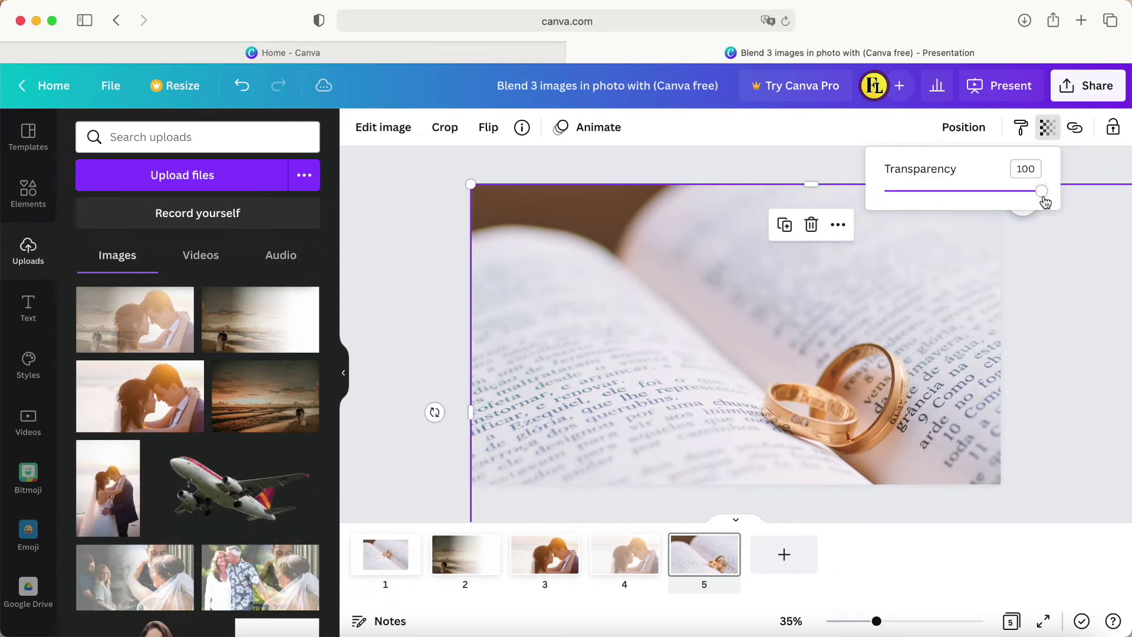
drag(1044, 201, 966, 204)
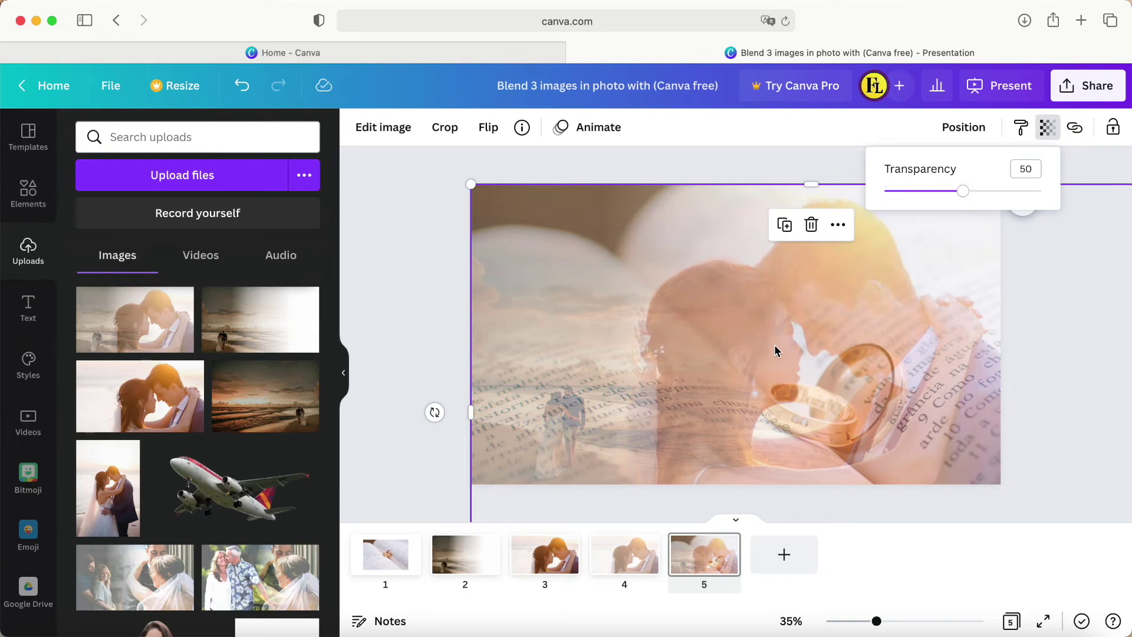
click(653, 356)
Resize and reposition the faded rings photo, undo an accidental deletion, then bring up Share
drag(711, 364, 703, 390)
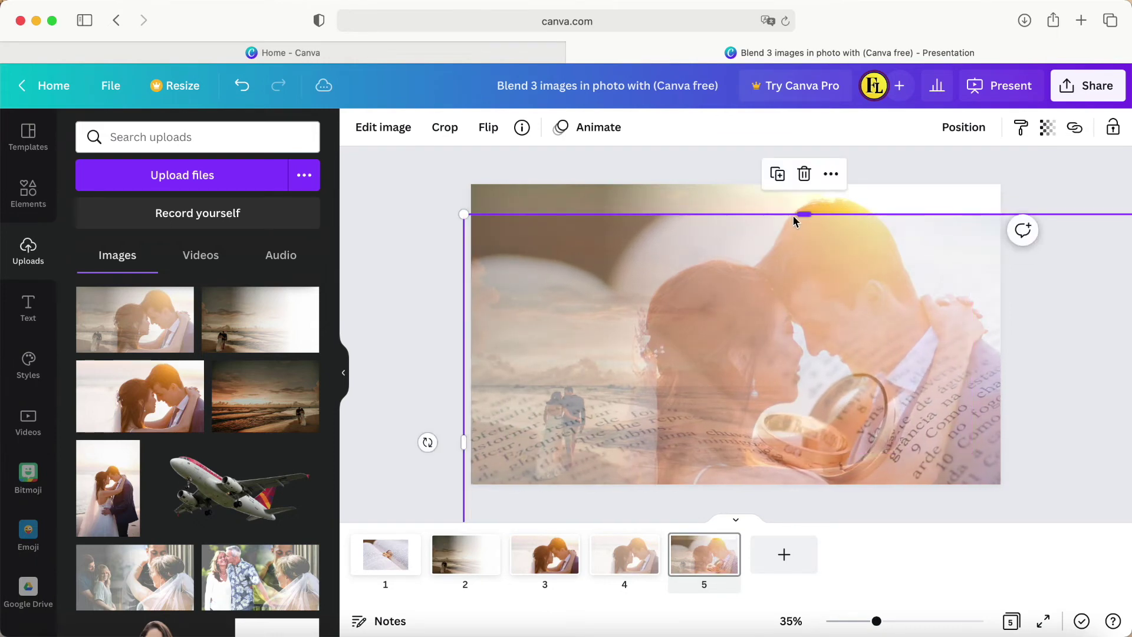
drag(802, 214, 791, 169)
drag(790, 318, 797, 339)
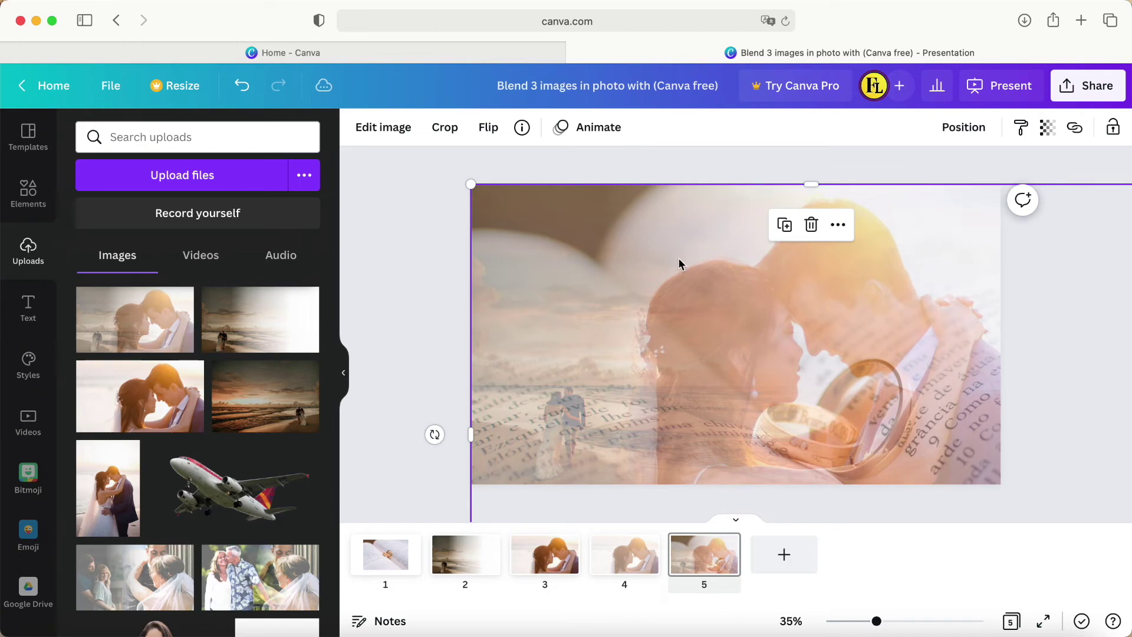
drag(471, 185, 413, 176)
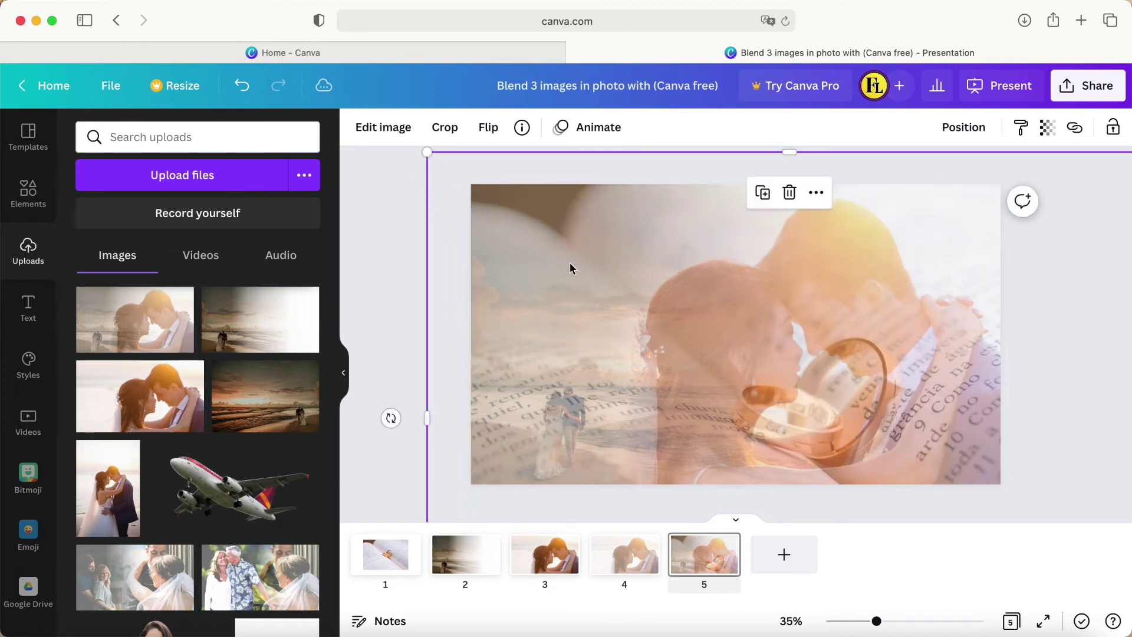
drag(569, 263, 620, 316)
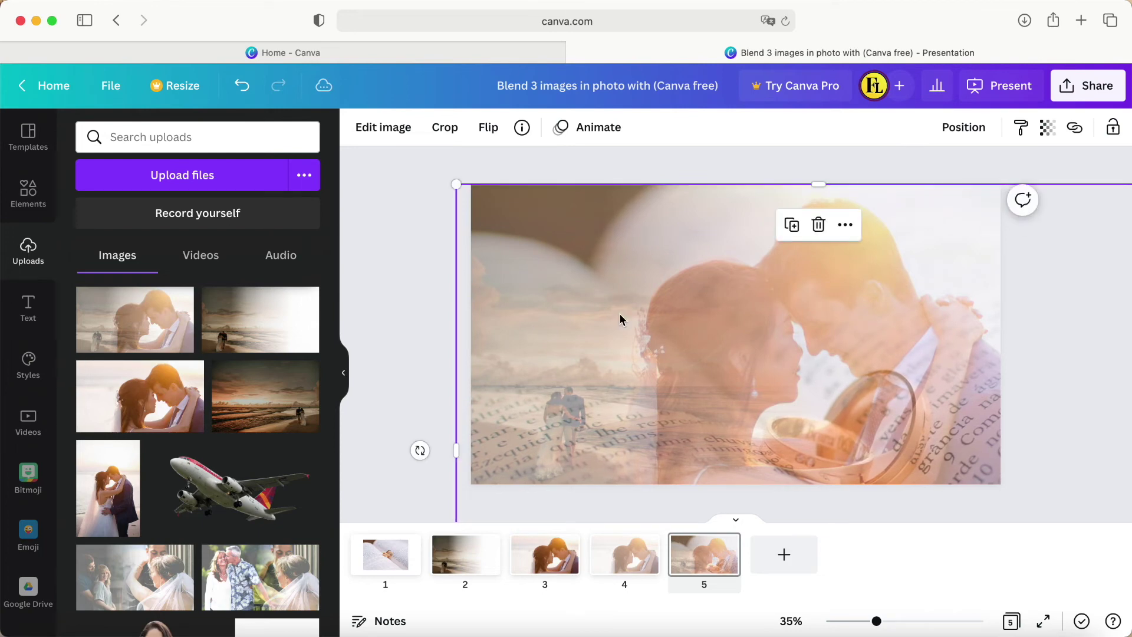
key(Delete)
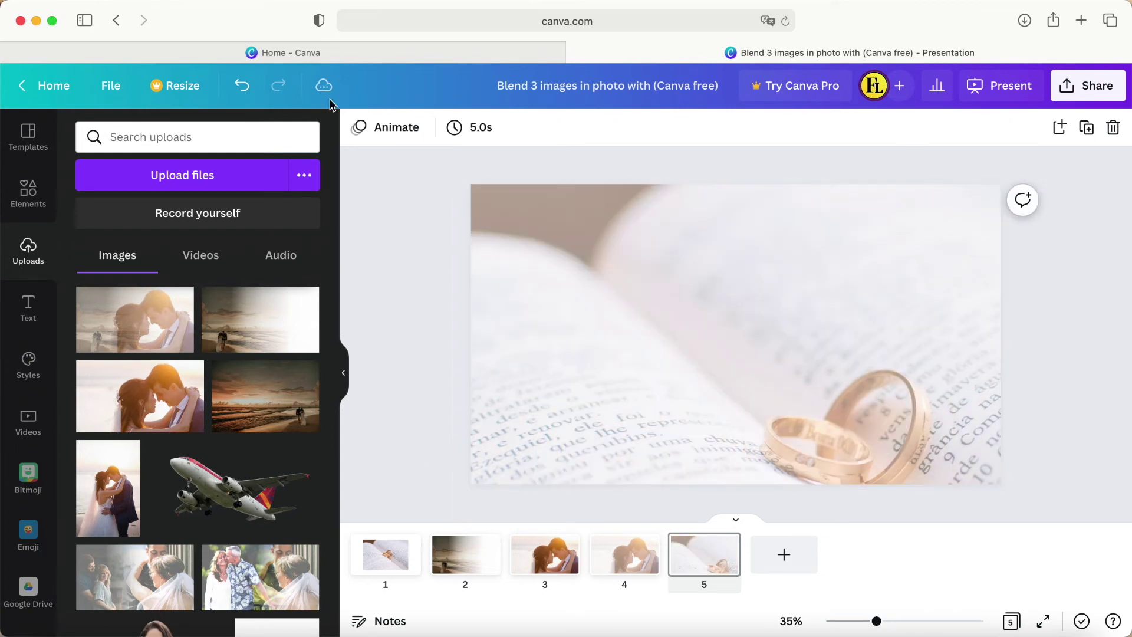
click(242, 91)
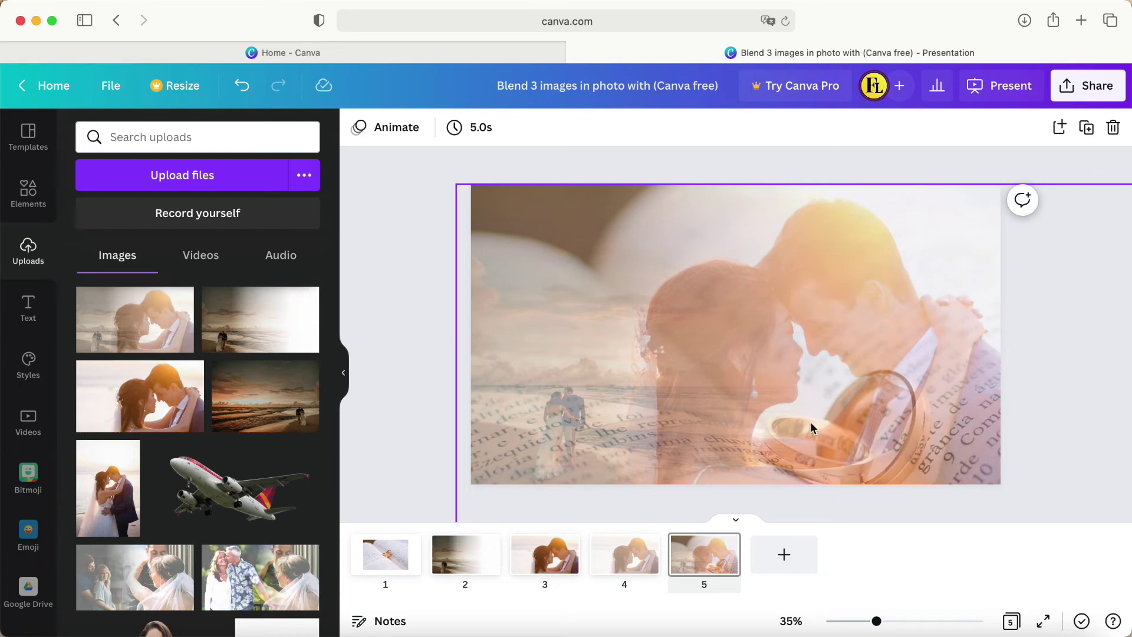
drag(812, 426, 804, 424)
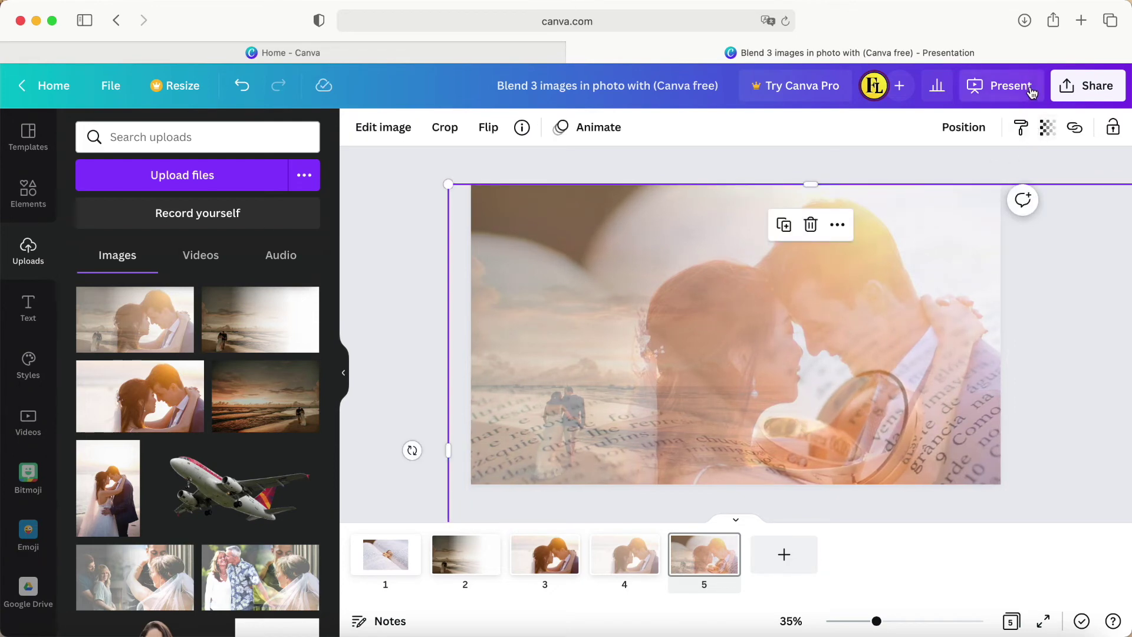
click(1069, 94)
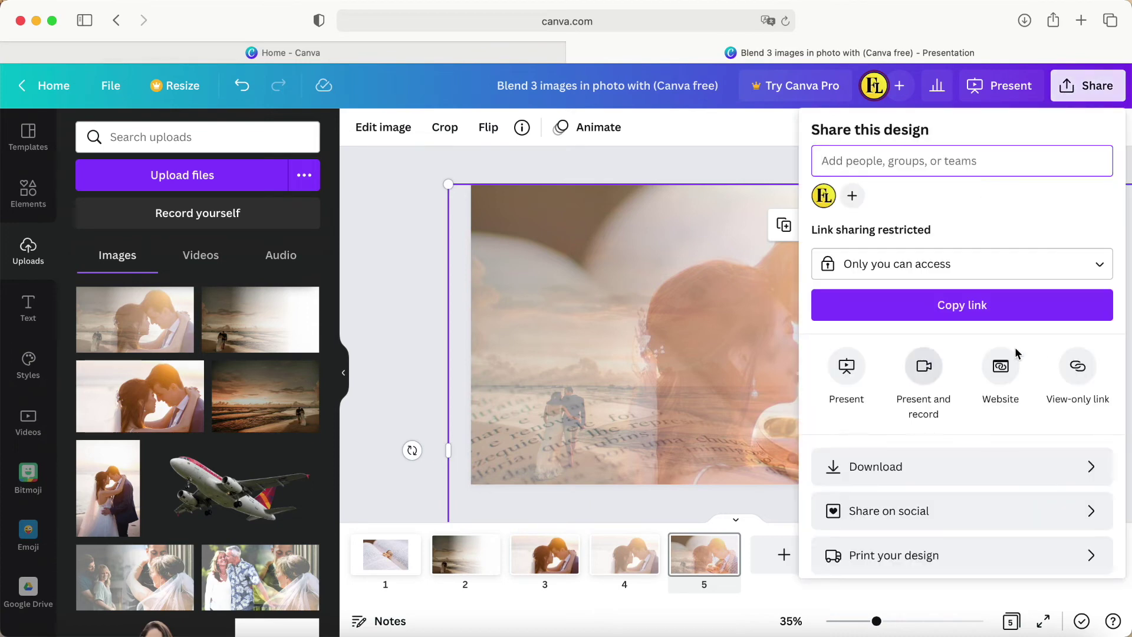
Choose PNG as the download file type and select only page 5
click(990, 464)
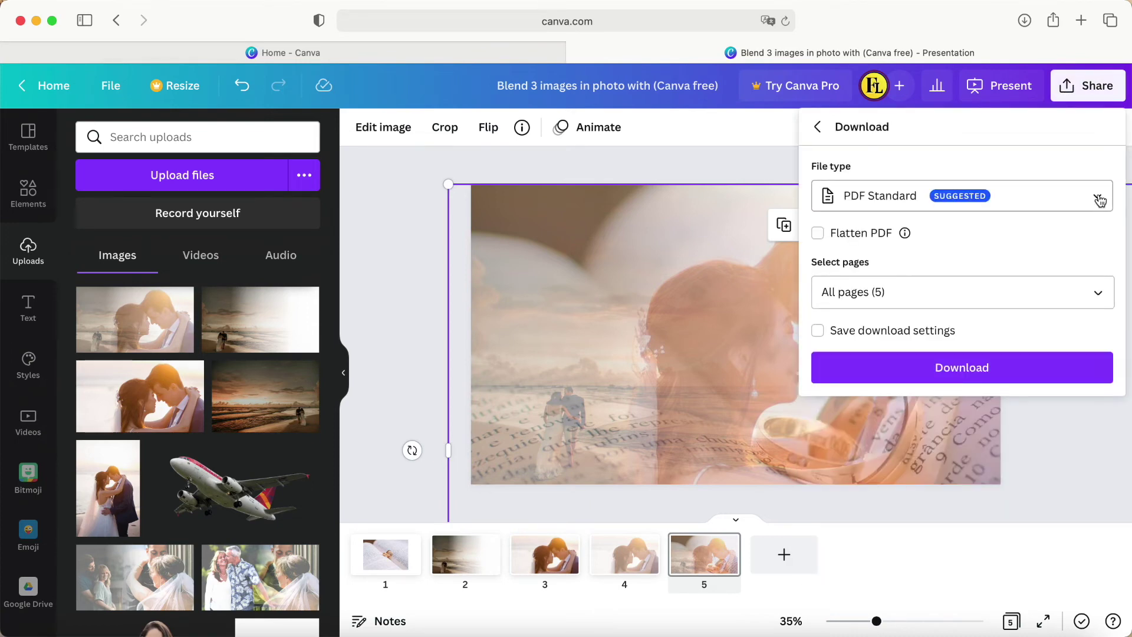
click(1097, 197)
click(910, 295)
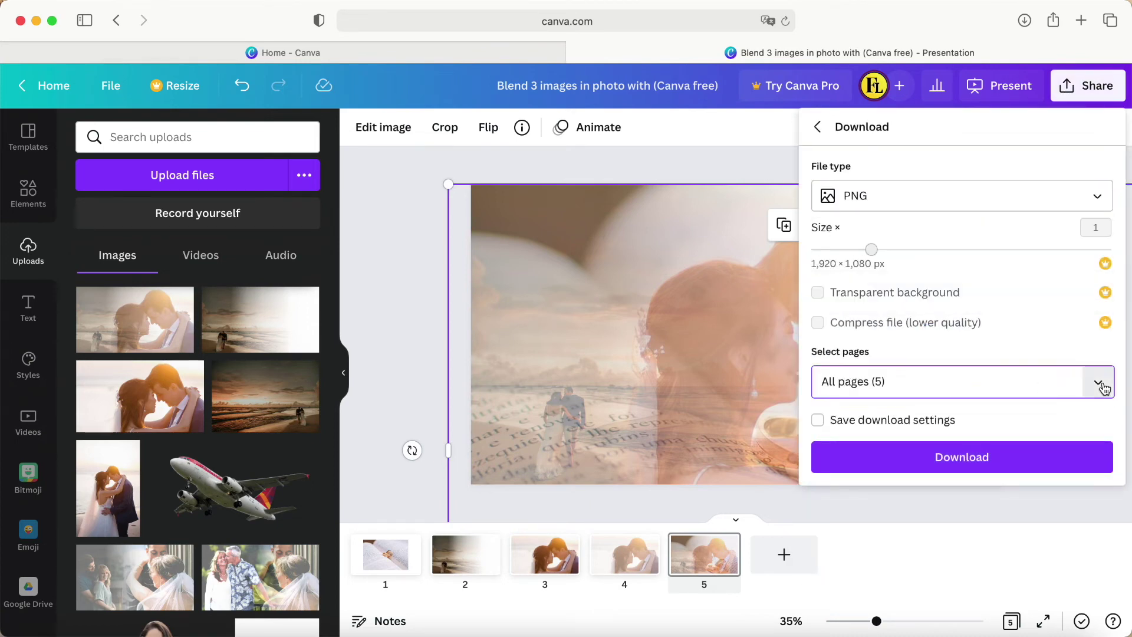
click(1096, 380)
click(1100, 127)
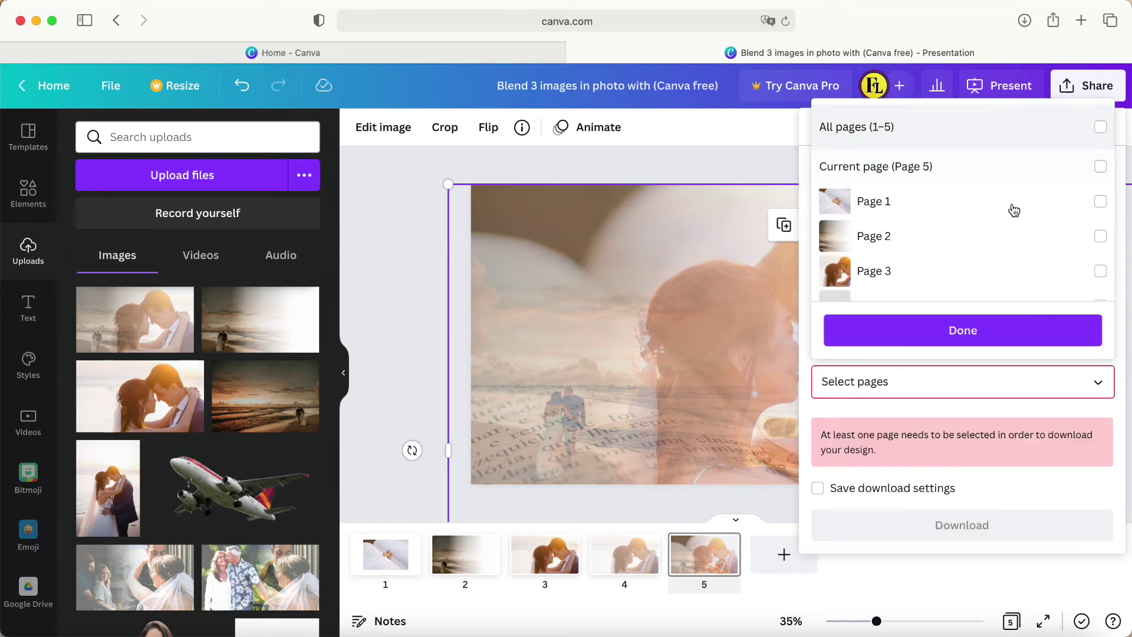
scroll(998, 233, down, 3)
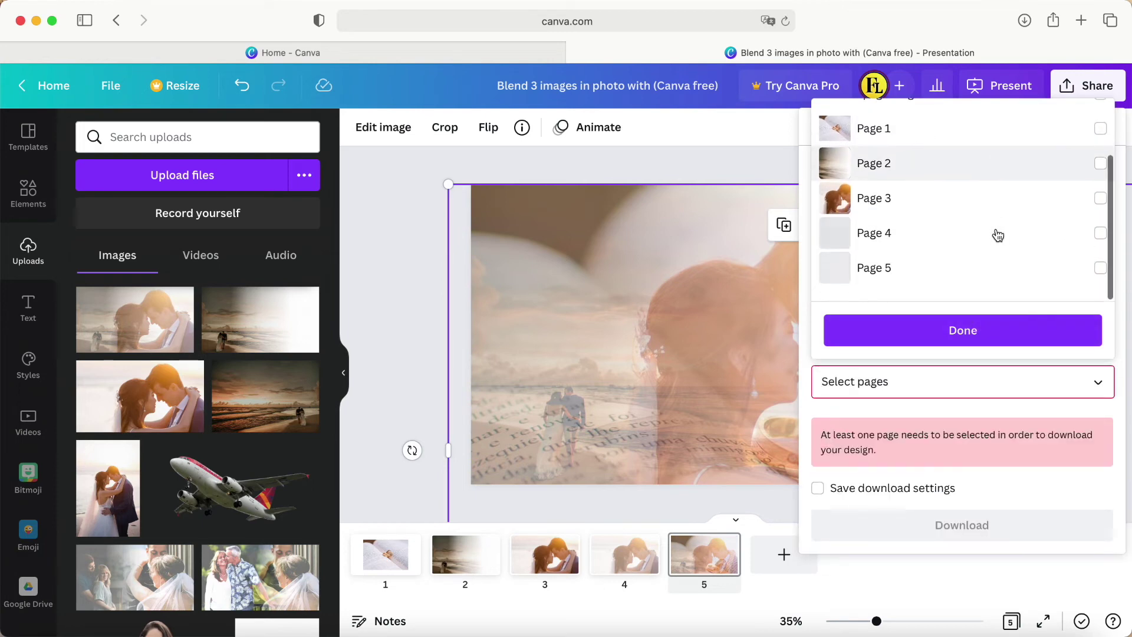
click(842, 286)
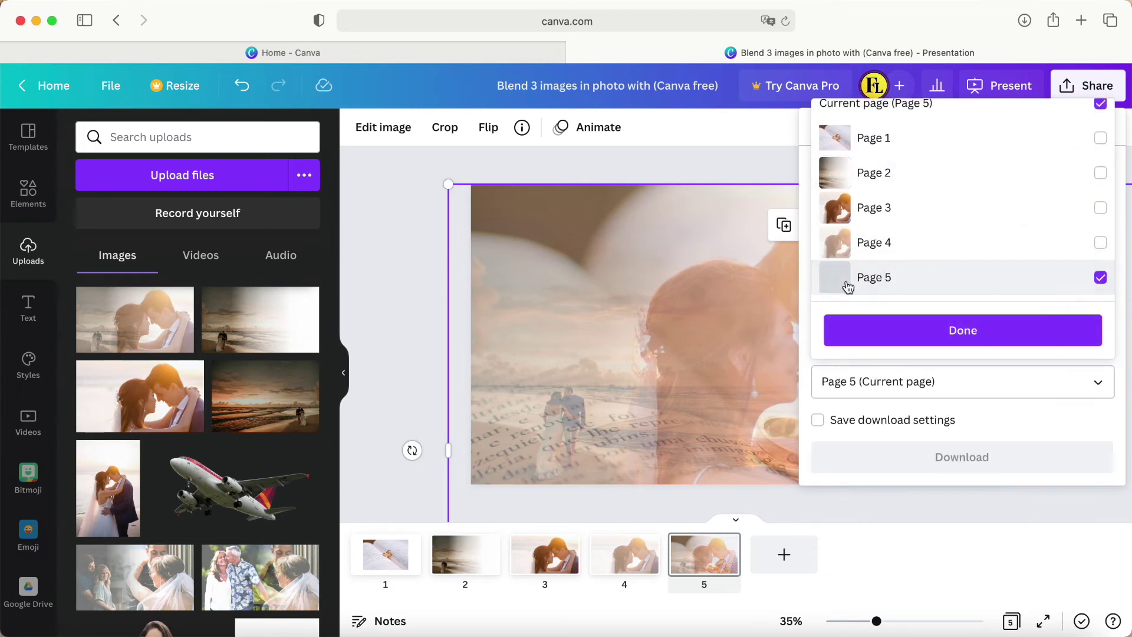
click(947, 329)
Download the page 5 PNG and add a blank page 6
click(956, 469)
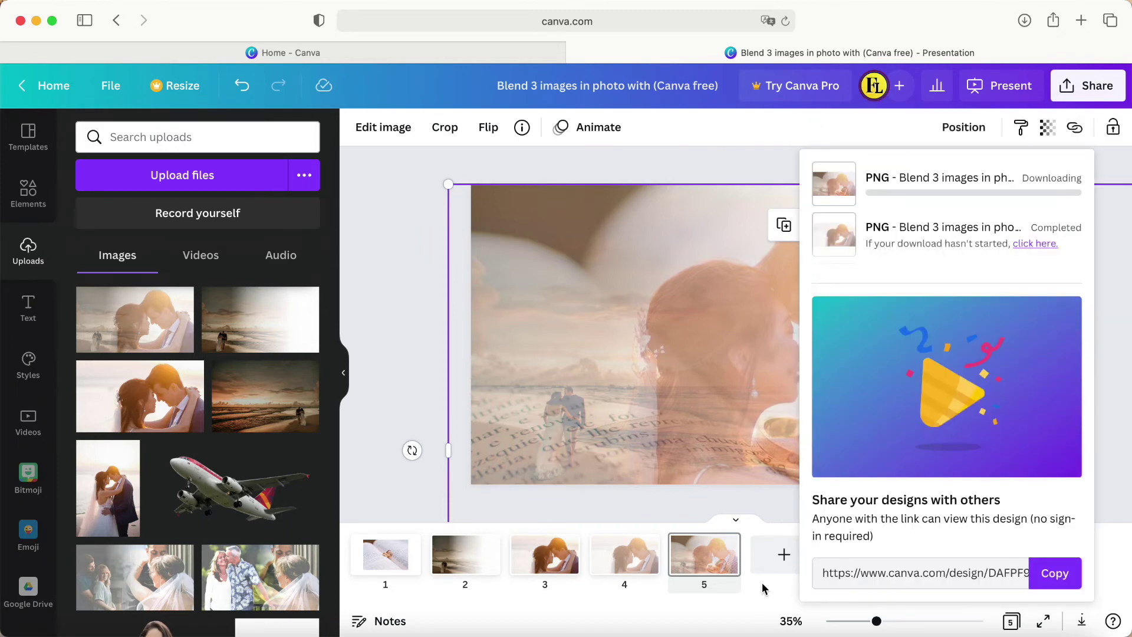
click(779, 554)
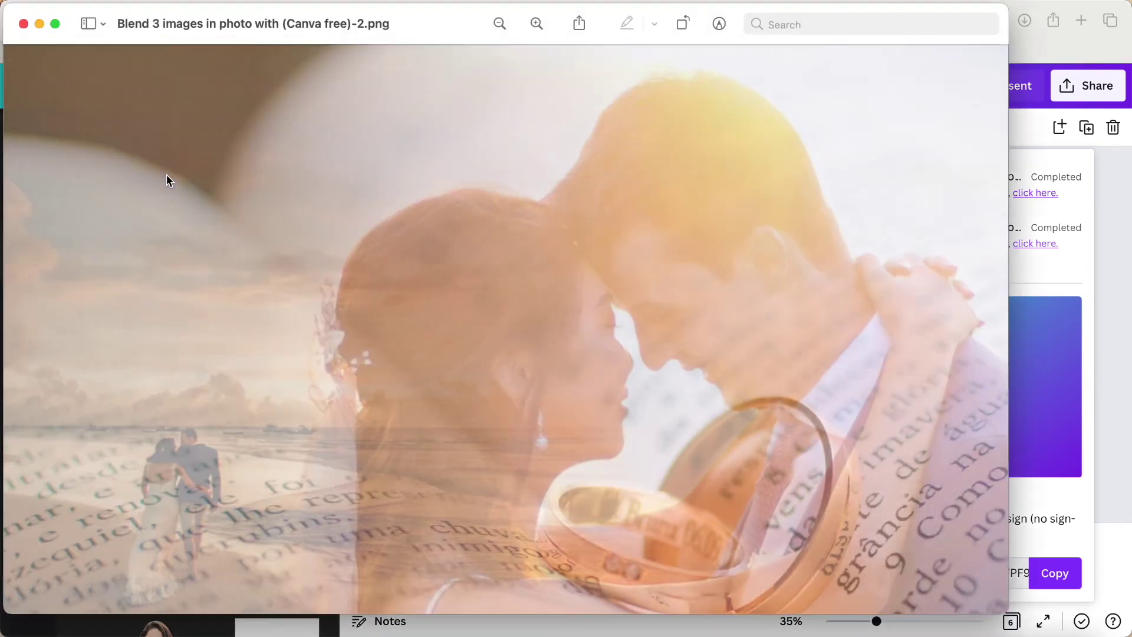
click(24, 24)
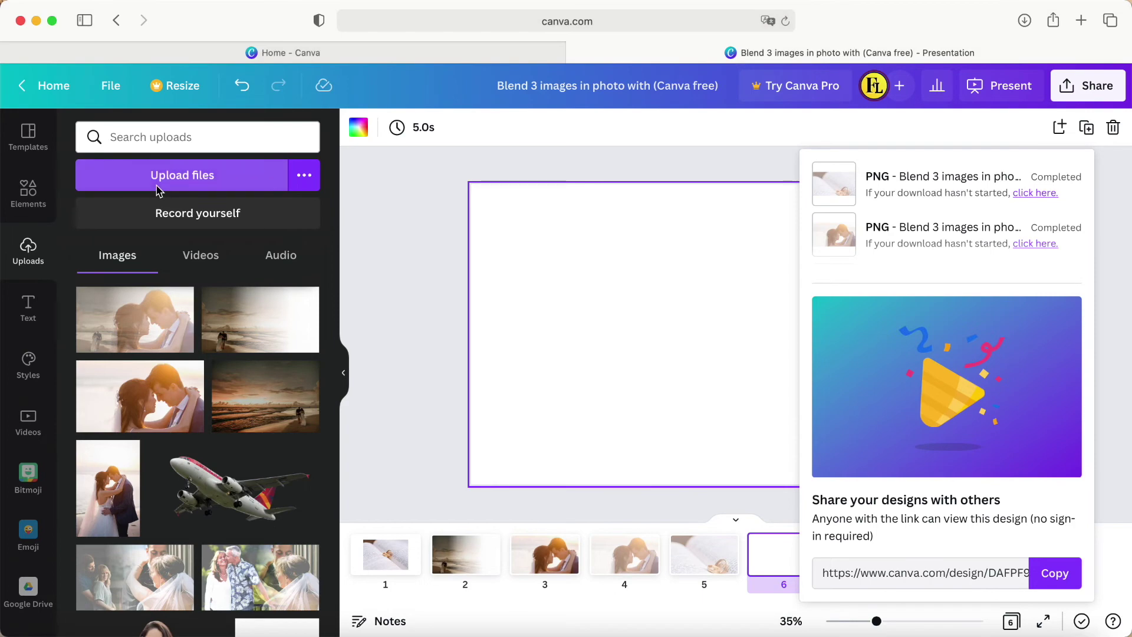
Upload the exported -2.png blend image
click(159, 186)
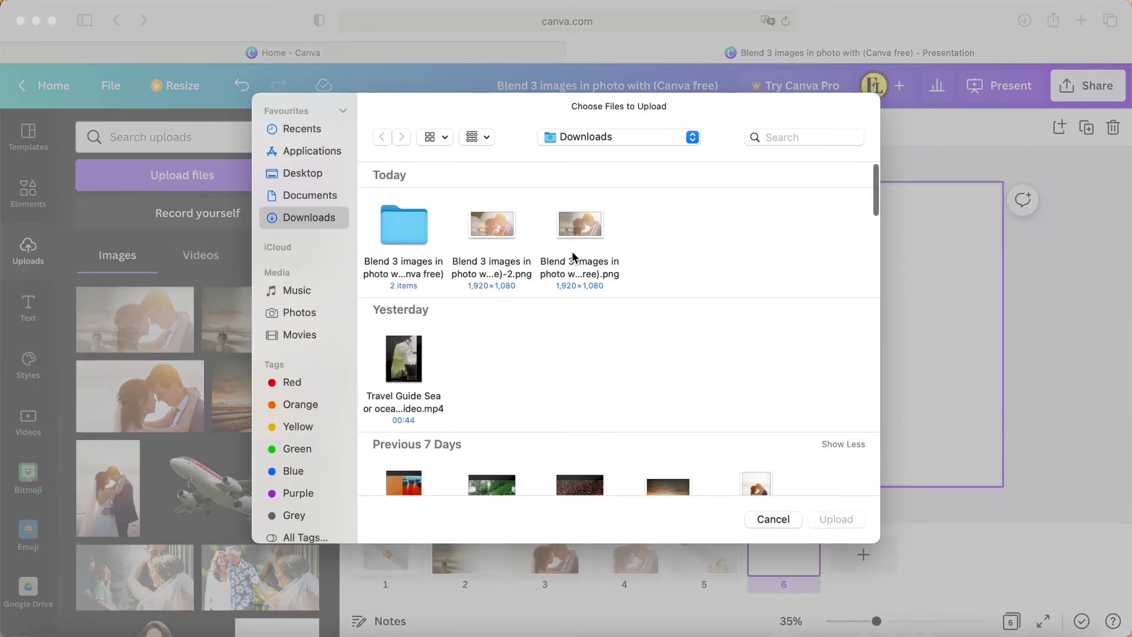
click(493, 230)
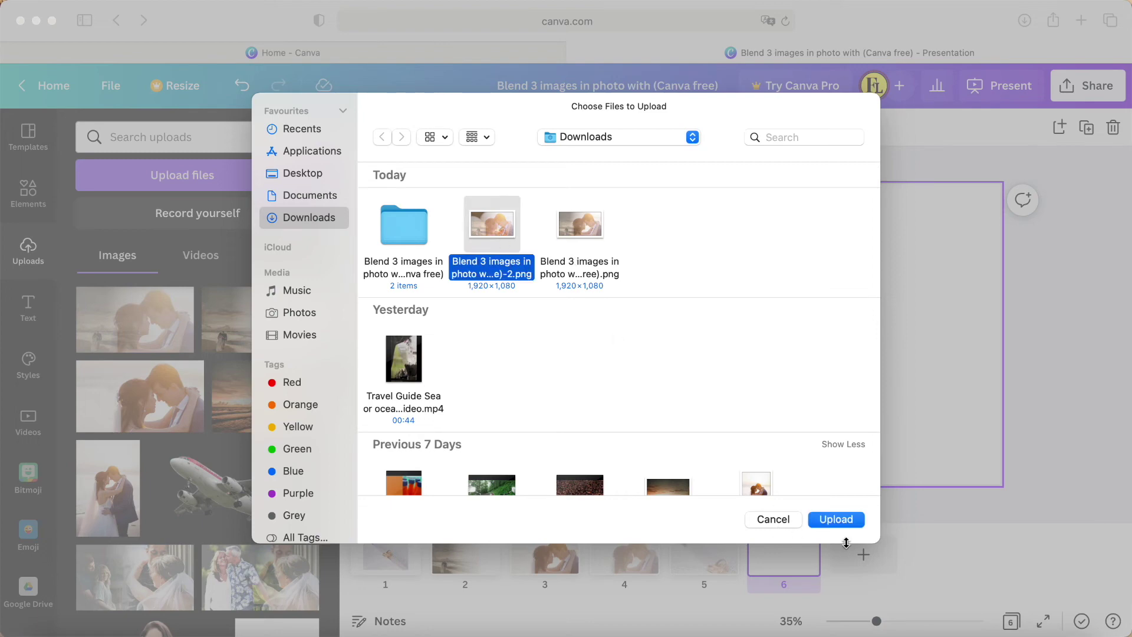
click(847, 522)
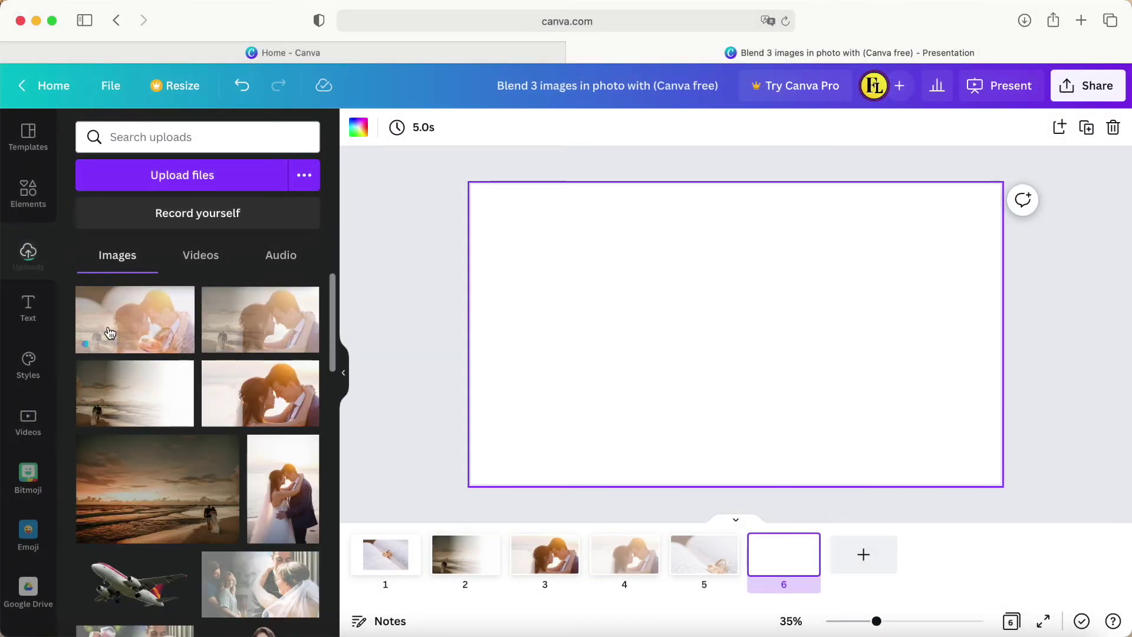
Place the uploaded blend on page 6 and set it as the page background
click(158, 332)
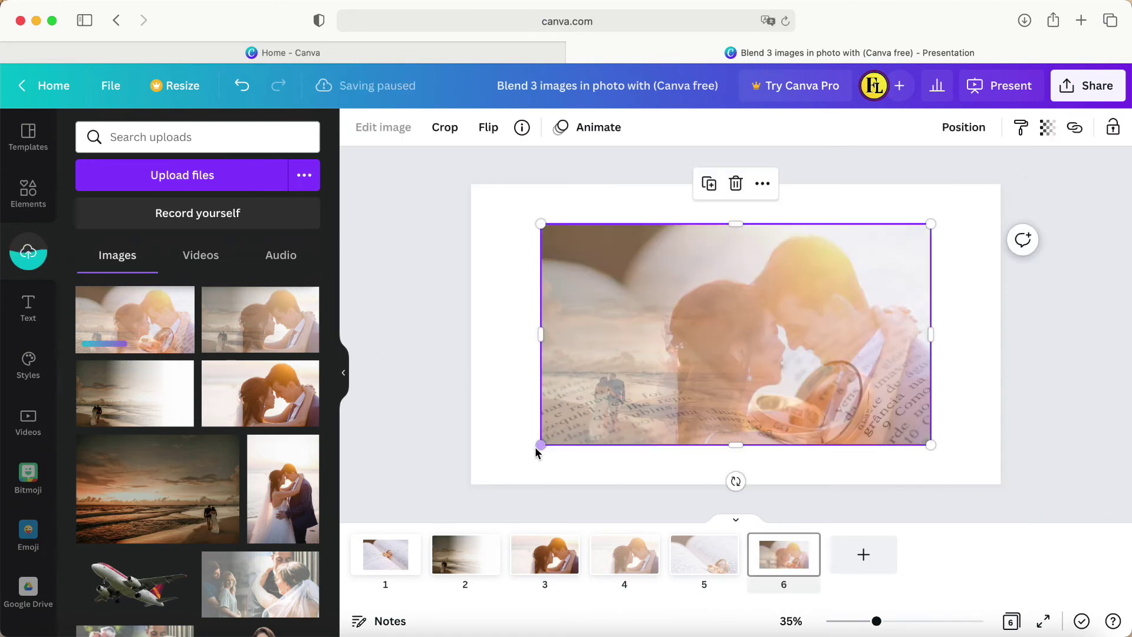
right_click(652, 338)
click(707, 582)
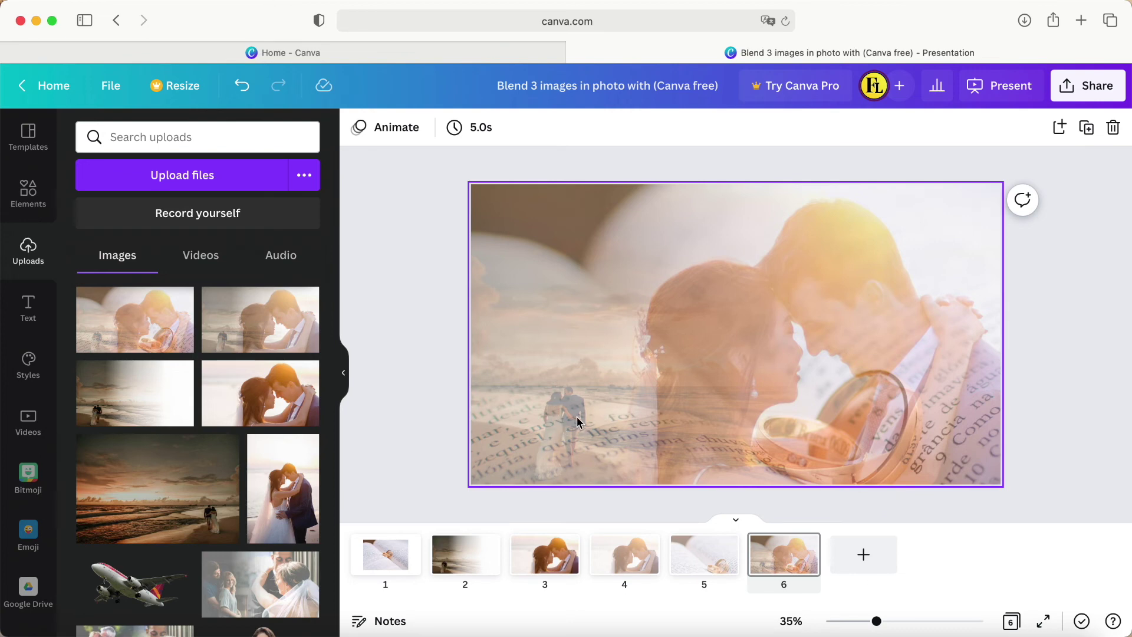
click(563, 366)
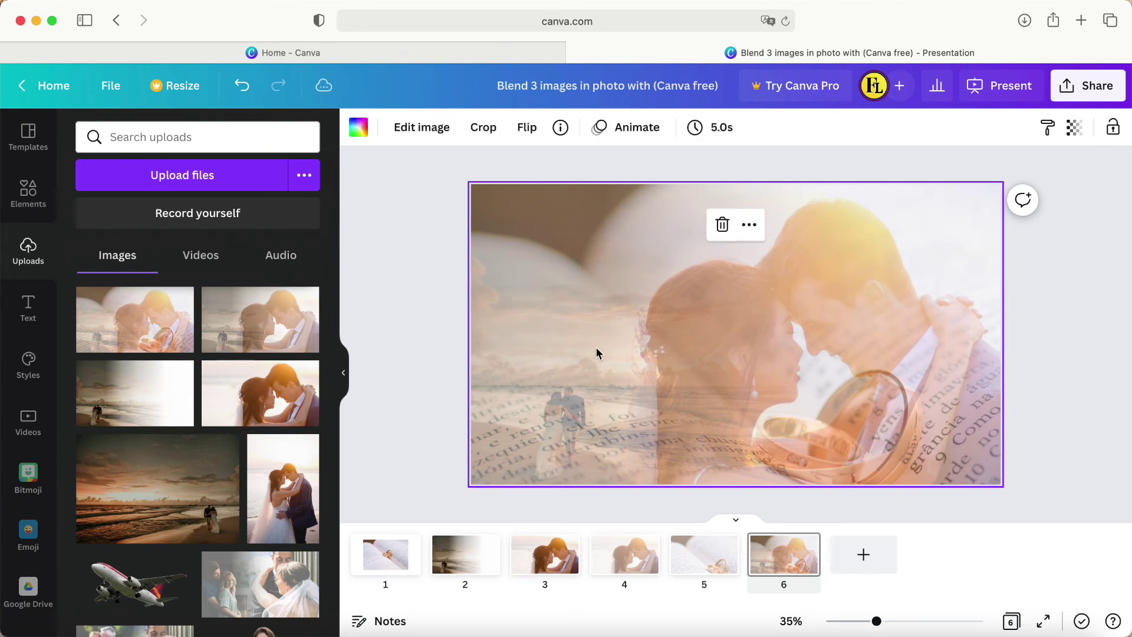
Set the page 6 photo's brightness to −15 and contrast to 50
click(419, 129)
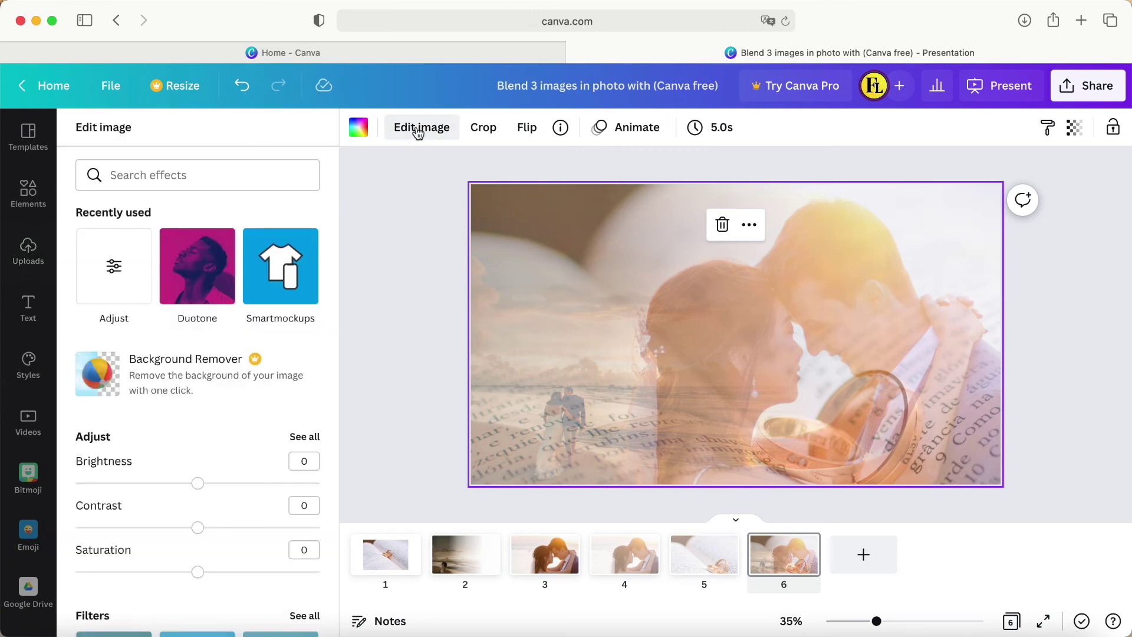
click(115, 276)
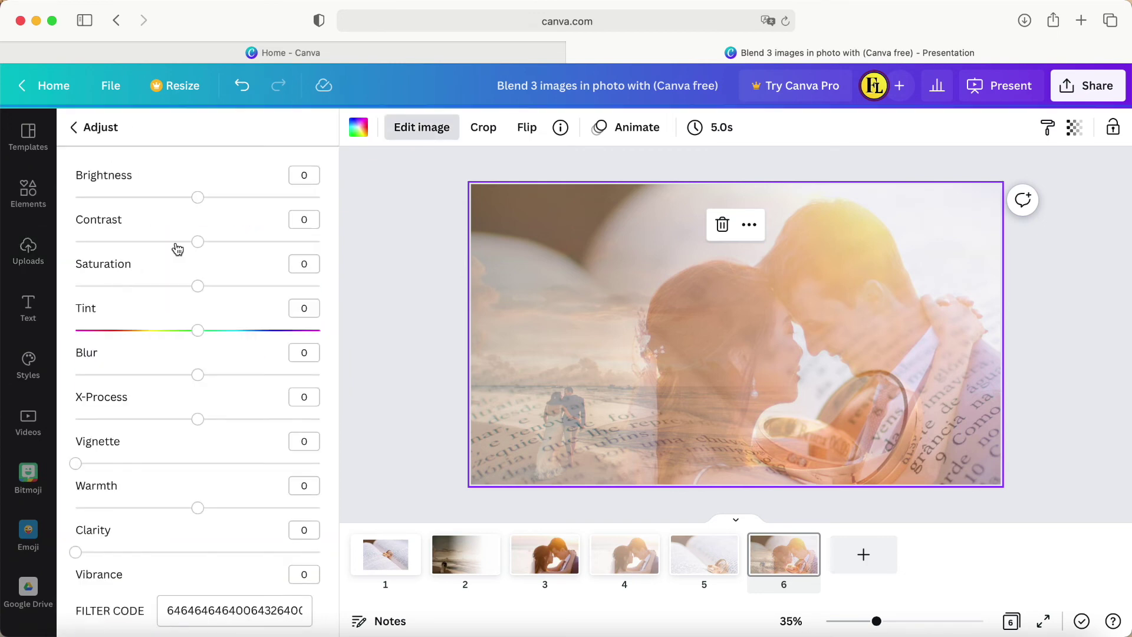
drag(198, 206, 179, 206)
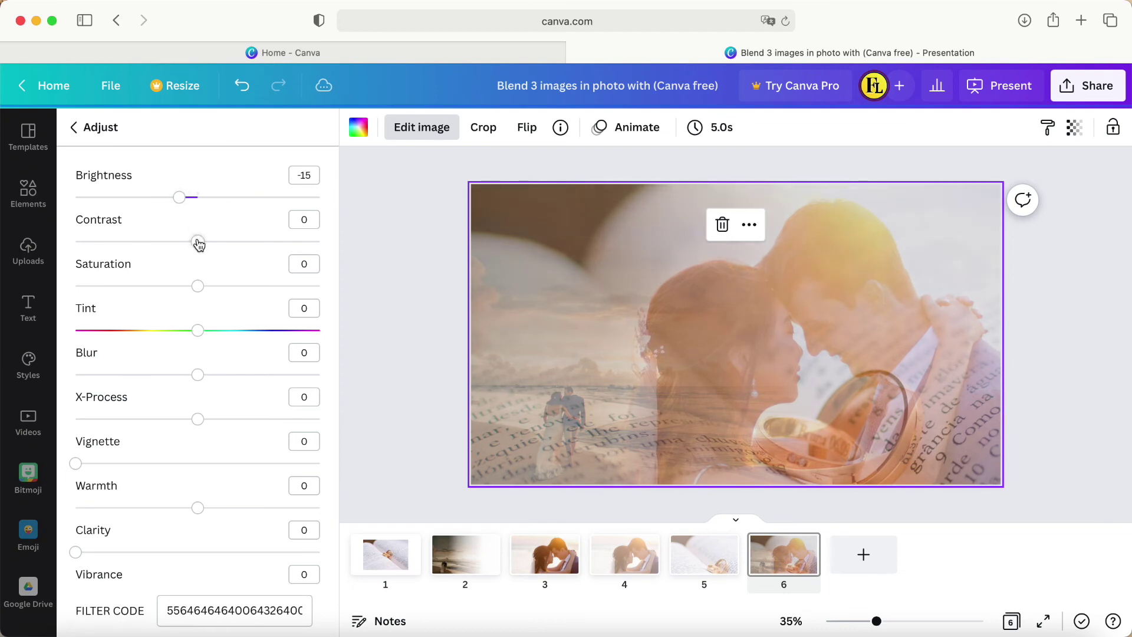
drag(199, 244, 260, 246)
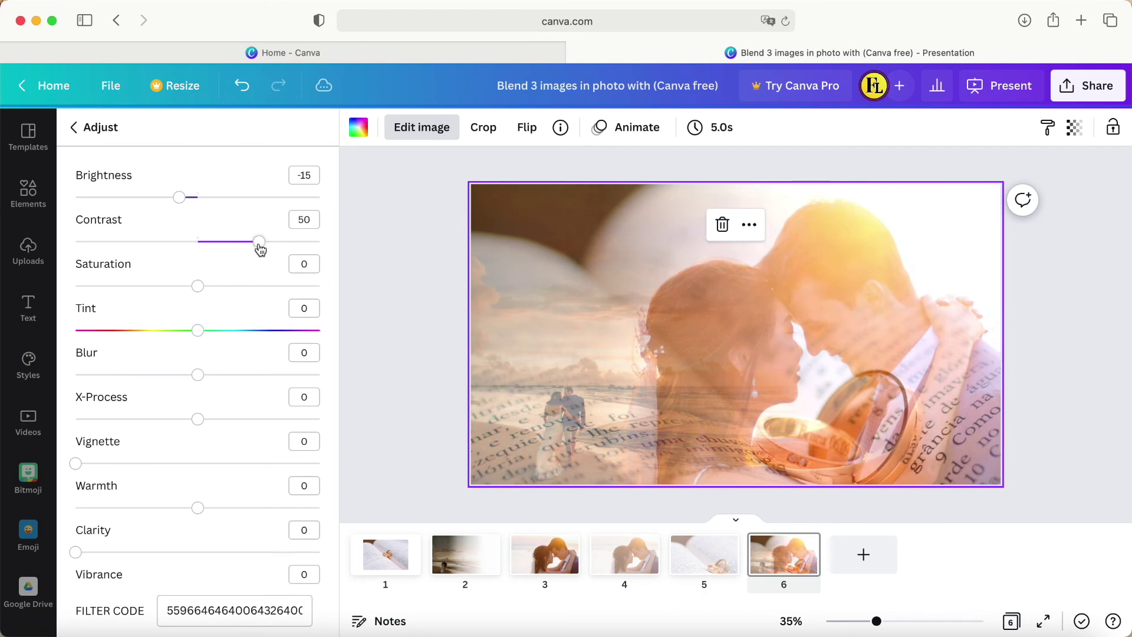
Set saturation to 40 and blur to −15, then close the adjustments
drag(252, 289, 261, 290)
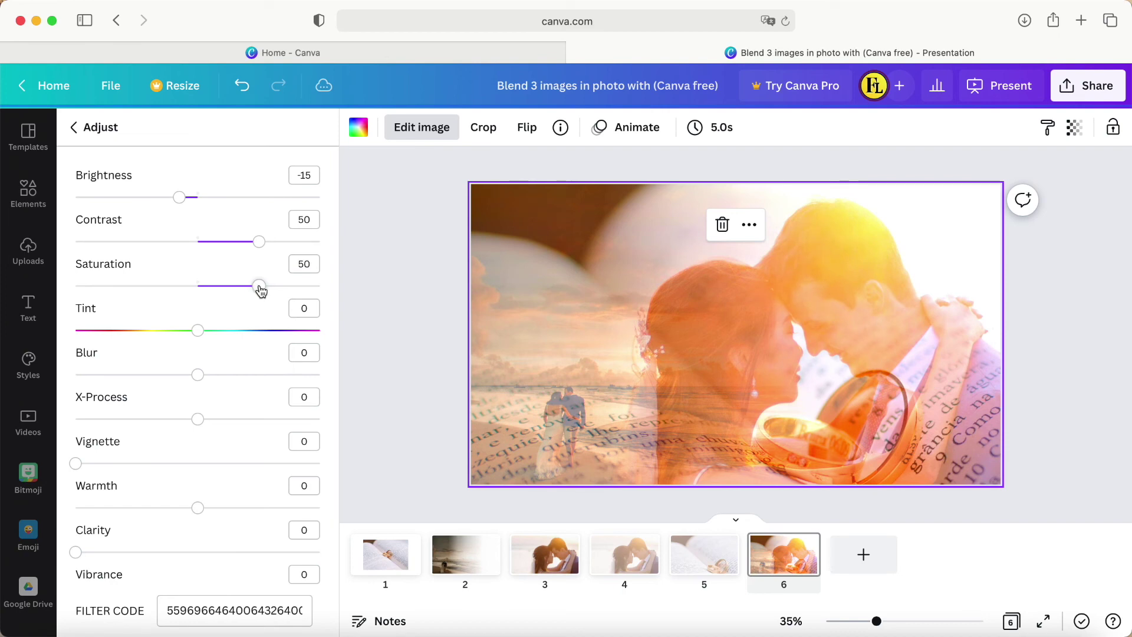
drag(262, 290, 249, 291)
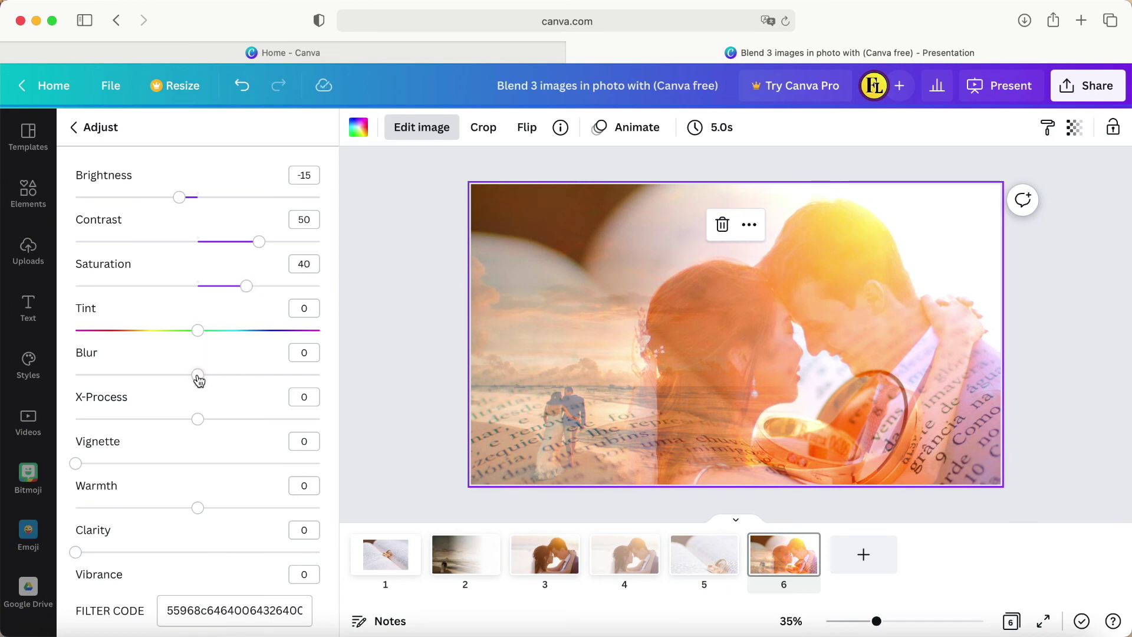
drag(199, 380, 185, 381)
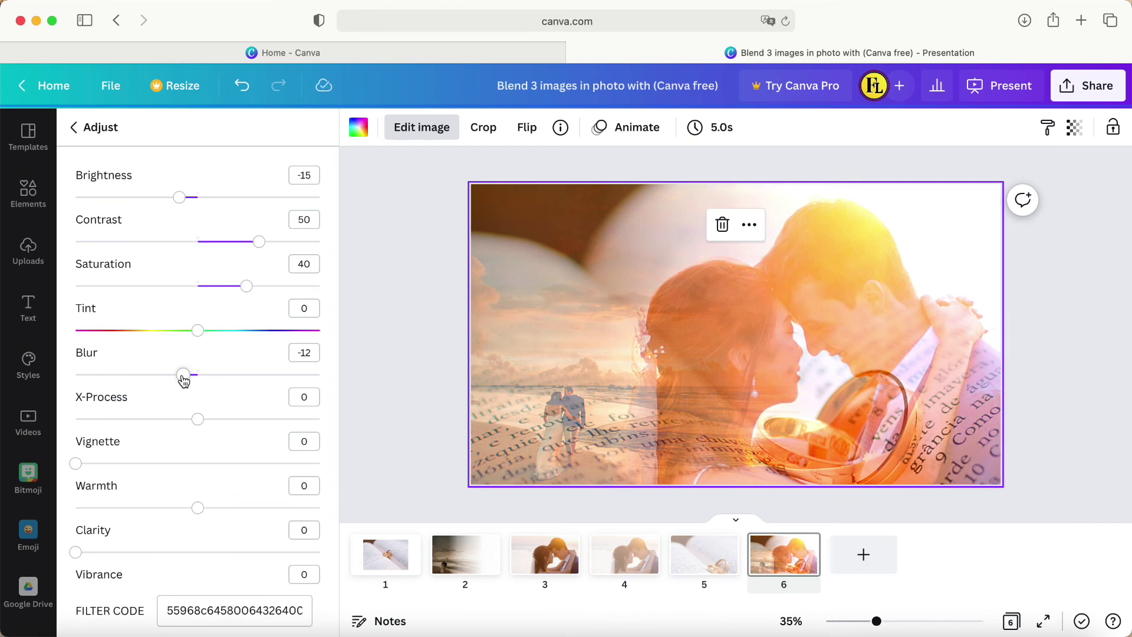
drag(185, 381, 183, 381)
drag(183, 379, 182, 378)
key(Escape)
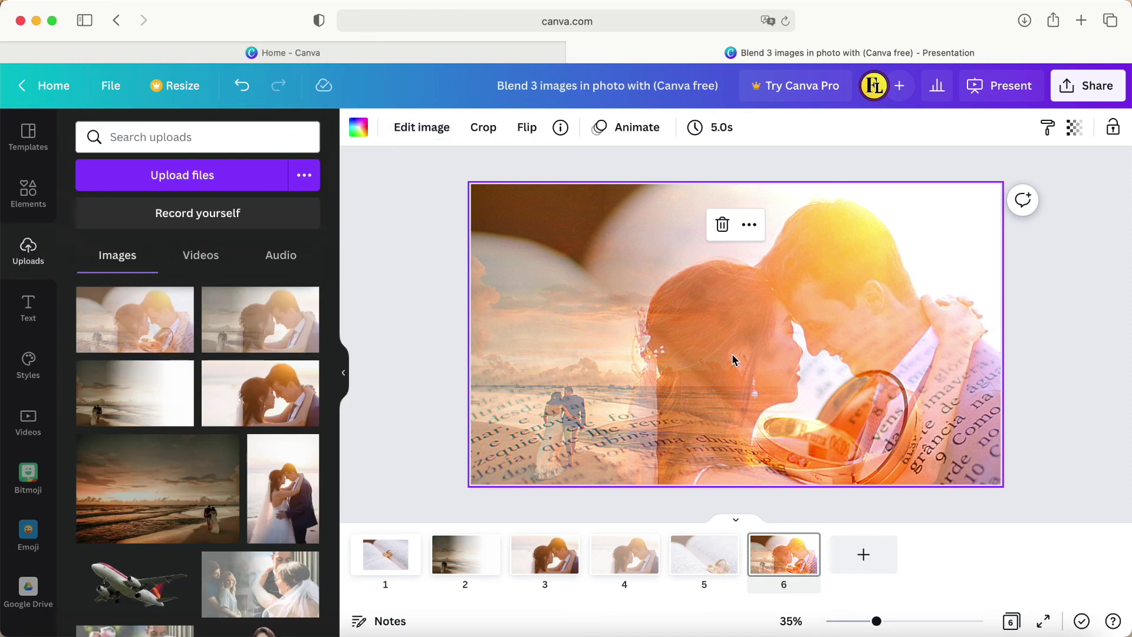
Play the presentation full screen to view the page 6 composite
click(1044, 621)
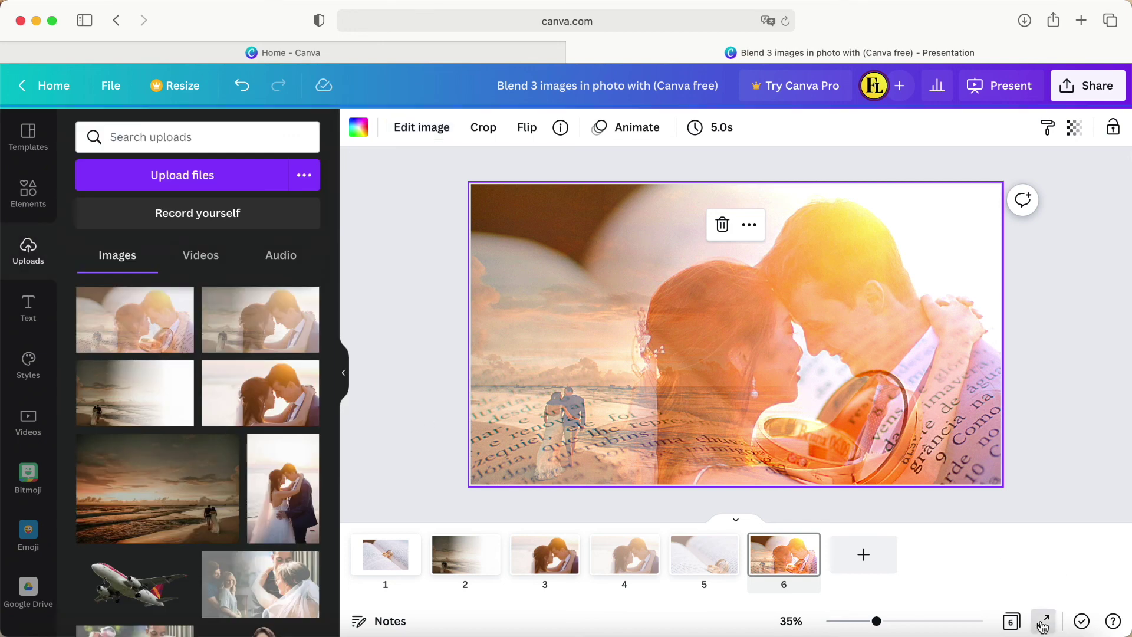